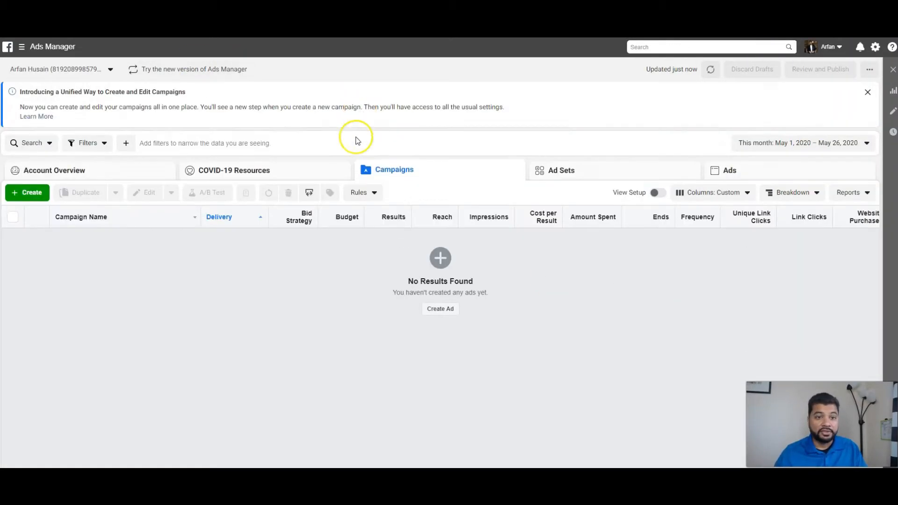
pyautogui.click(19, 49)
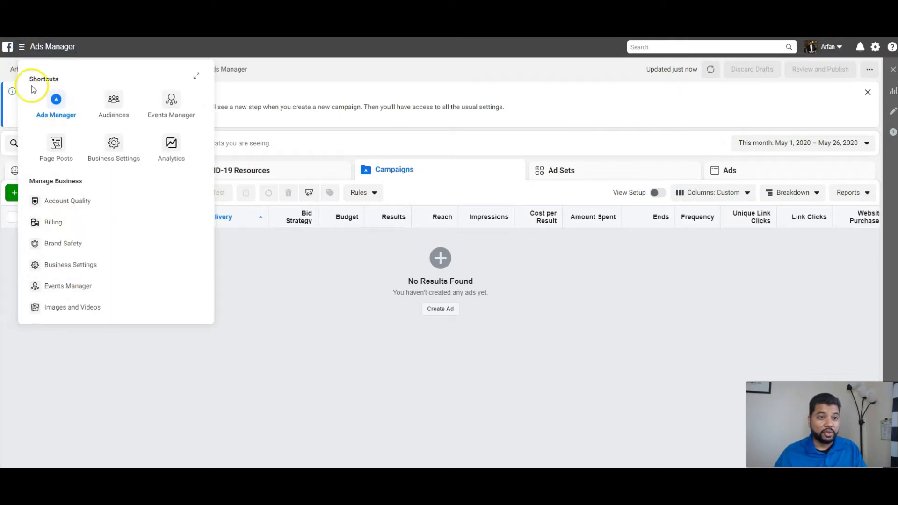
pyautogui.scroll(-2, 109, 208)
pyautogui.scroll(-6, 103, 210)
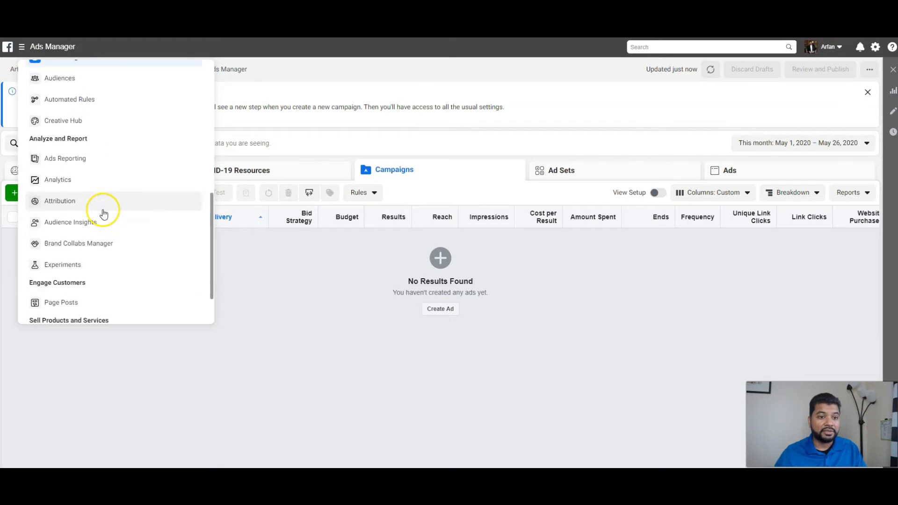
pyautogui.scroll(9, 110, 216)
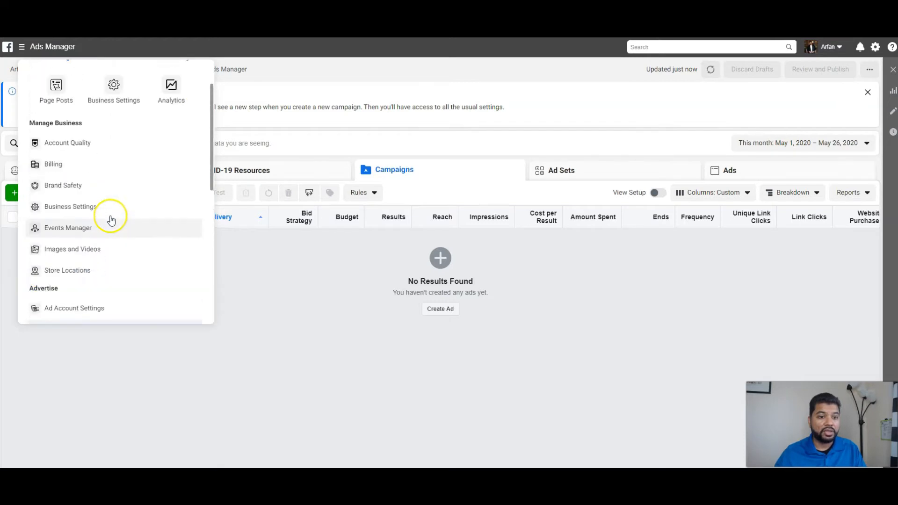
pyautogui.click(316, 316)
# Switch to the new version of Ads Manager and open Audiences
pyautogui.click(208, 74)
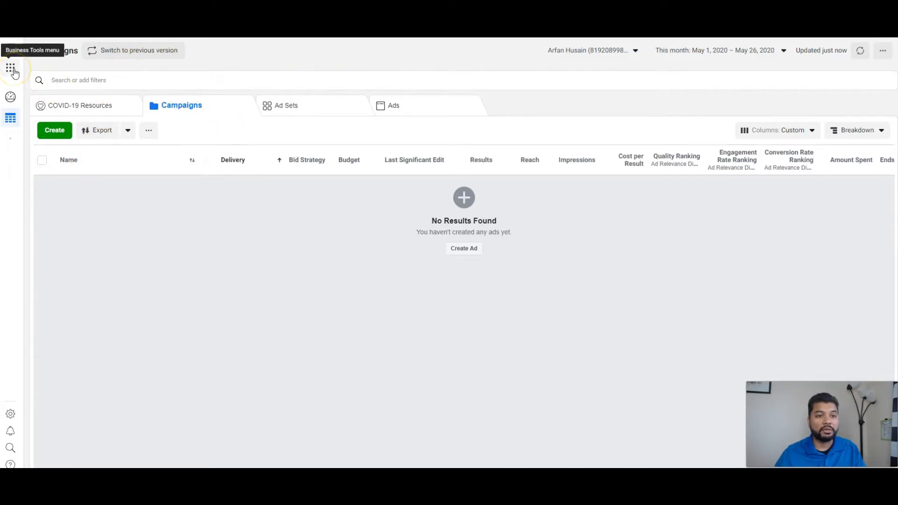
pyautogui.click(13, 70)
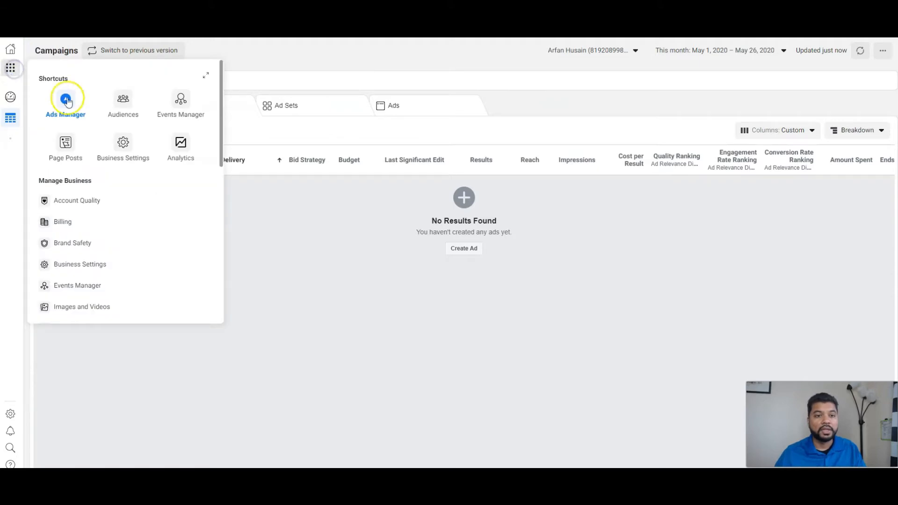
pyautogui.click(128, 108)
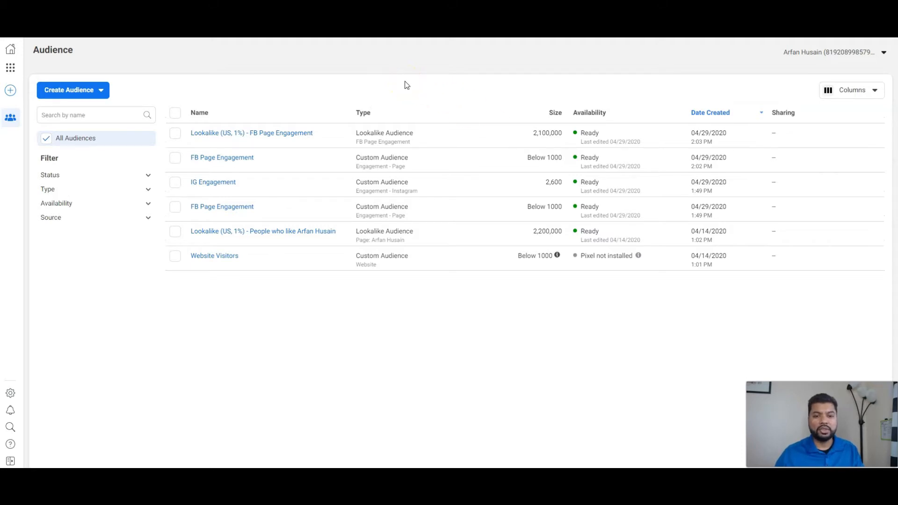
# Switch to the owner's named business ad account and review its existing audiences
pyautogui.click(828, 52)
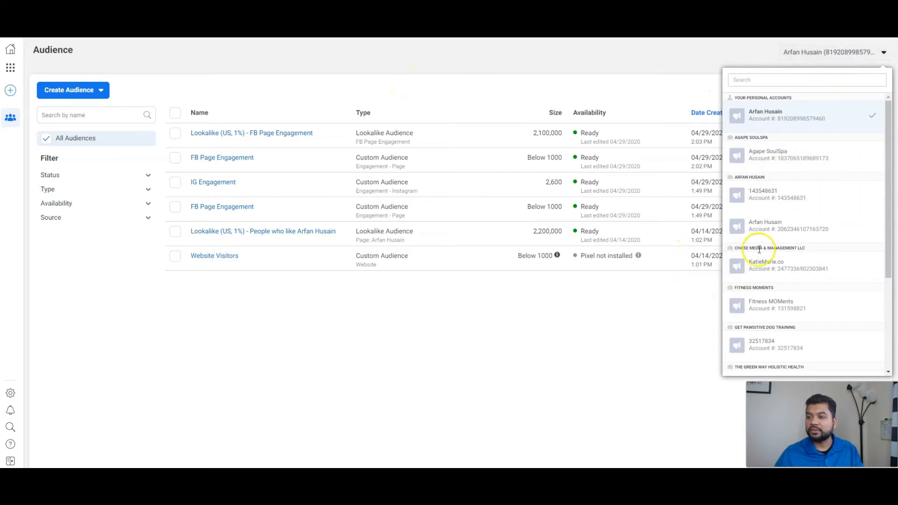
pyautogui.click(804, 228)
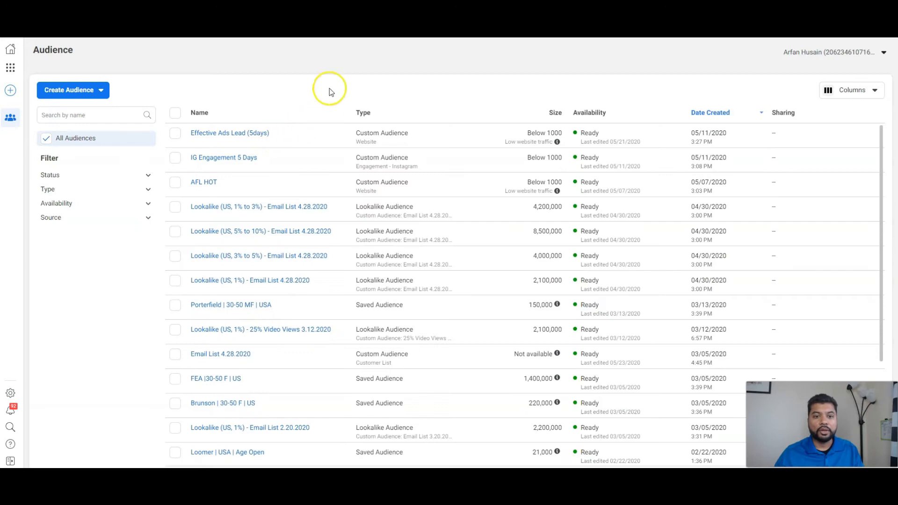
pyautogui.scroll(-3, 284, 234)
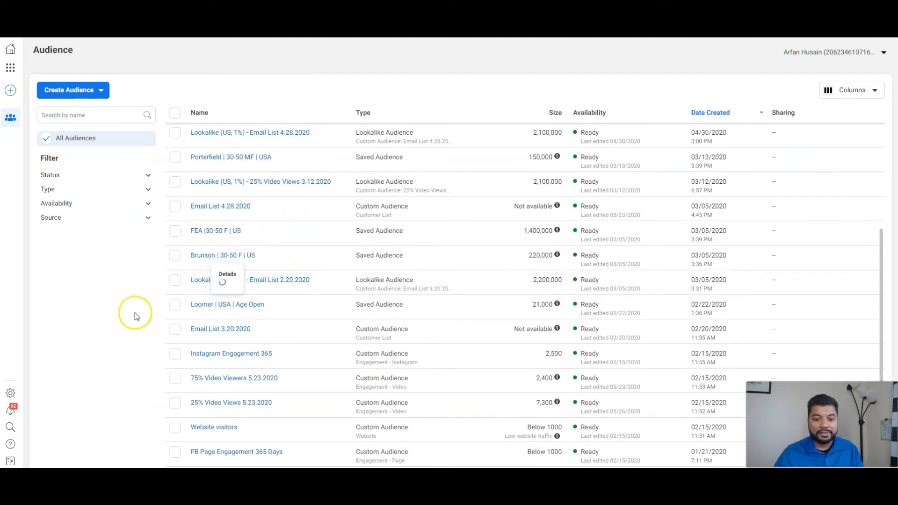
pyautogui.moveTo(239, 463)
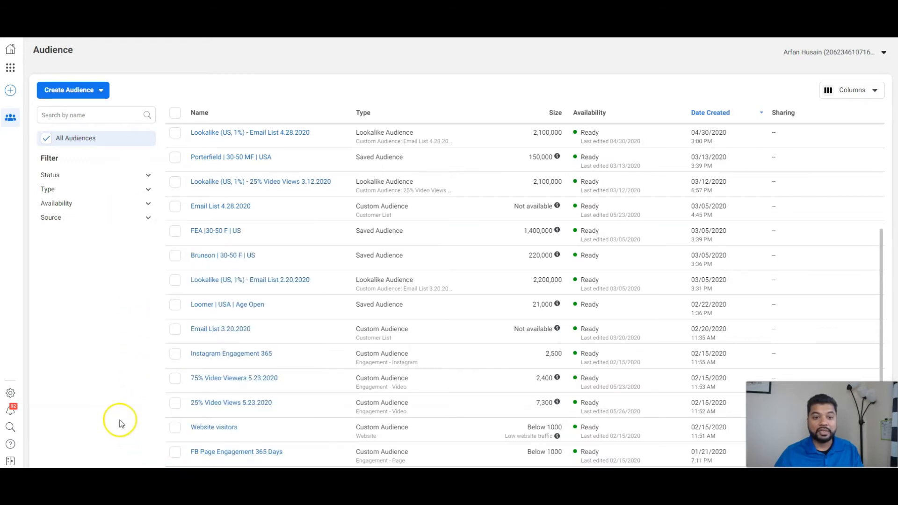
# Set up a website custom audience of all website visitors in the past 180 days, checking the other available criteria
pyautogui.click(100, 91)
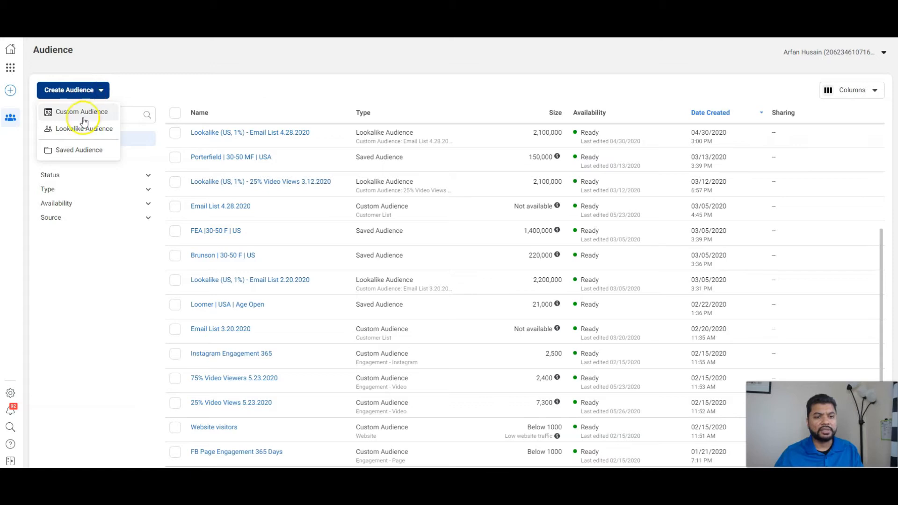
pyautogui.click(85, 115)
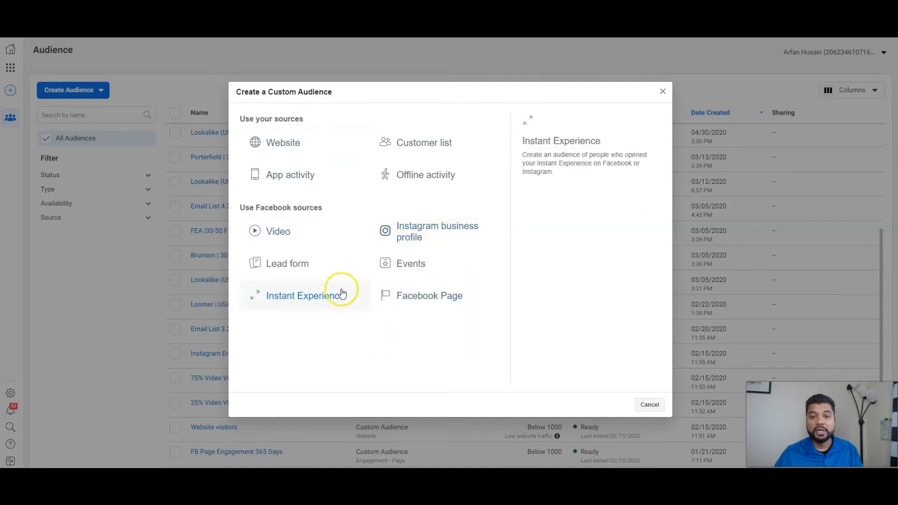
pyautogui.click(283, 143)
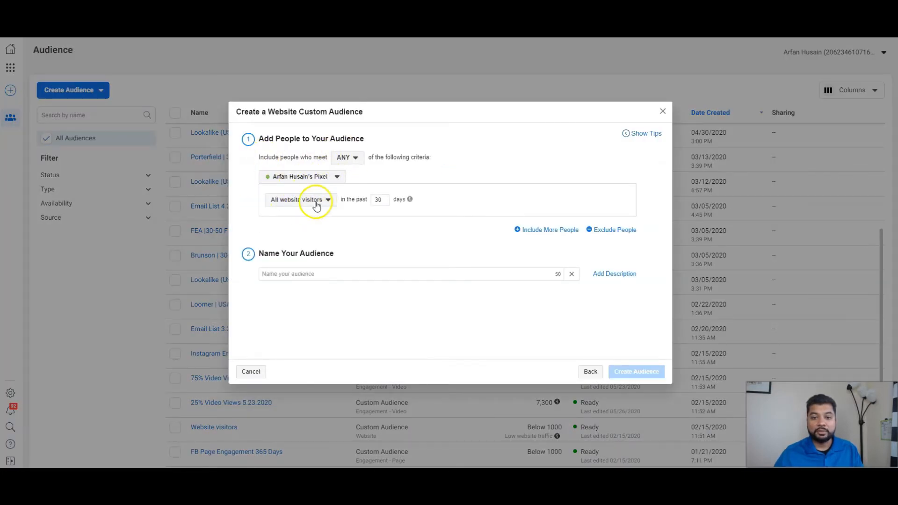
pyautogui.doubleClick(370, 204)
pyautogui.click(408, 199)
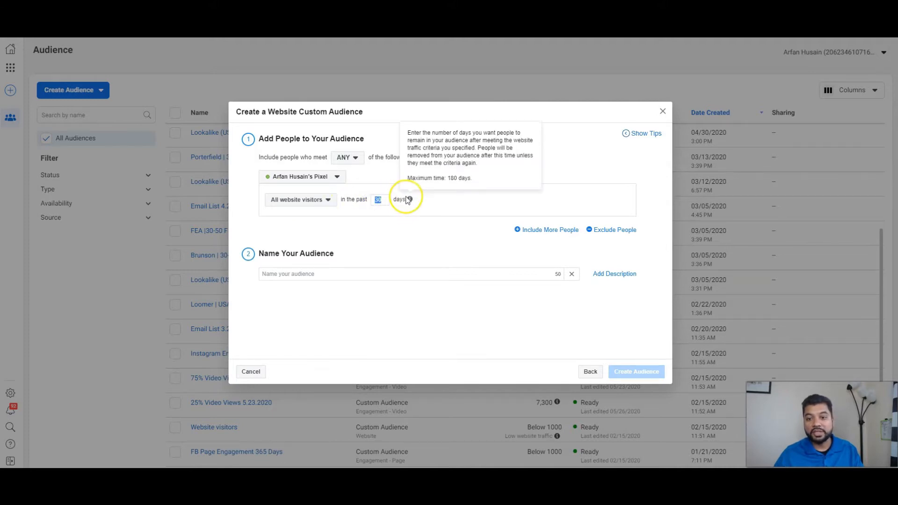
pyautogui.write('180')
pyautogui.click(369, 218)
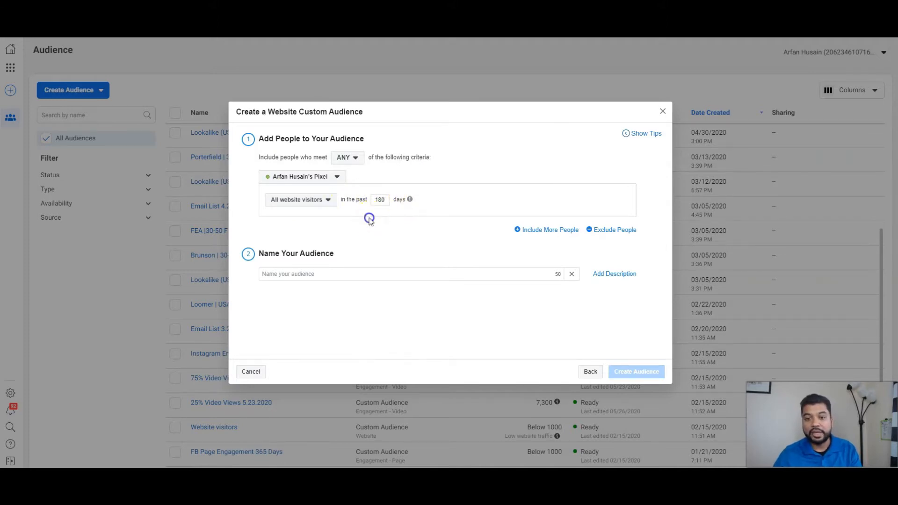
pyautogui.click(324, 204)
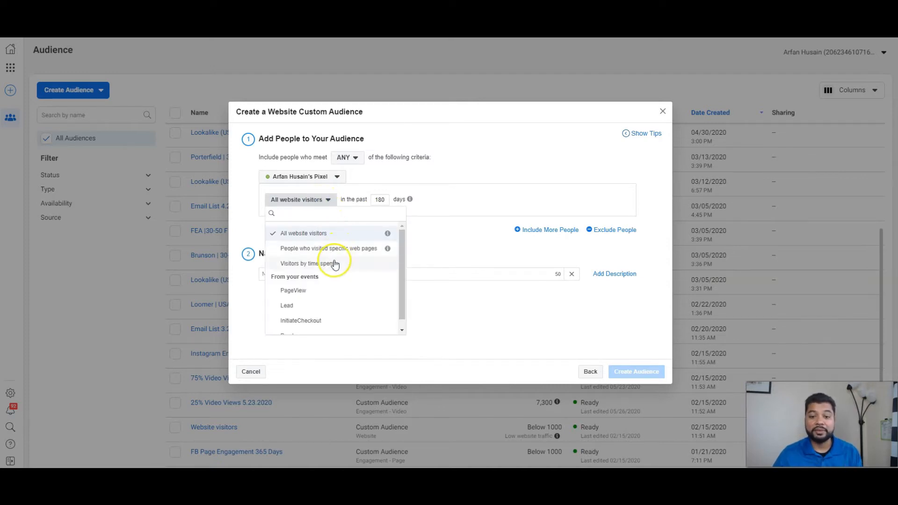
pyautogui.scroll(-1, 334, 254)
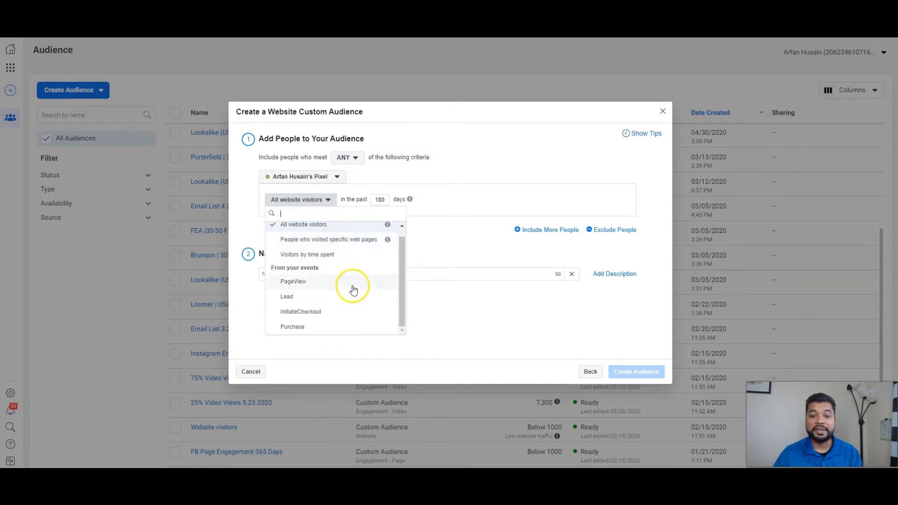
pyautogui.scroll(1, 350, 277)
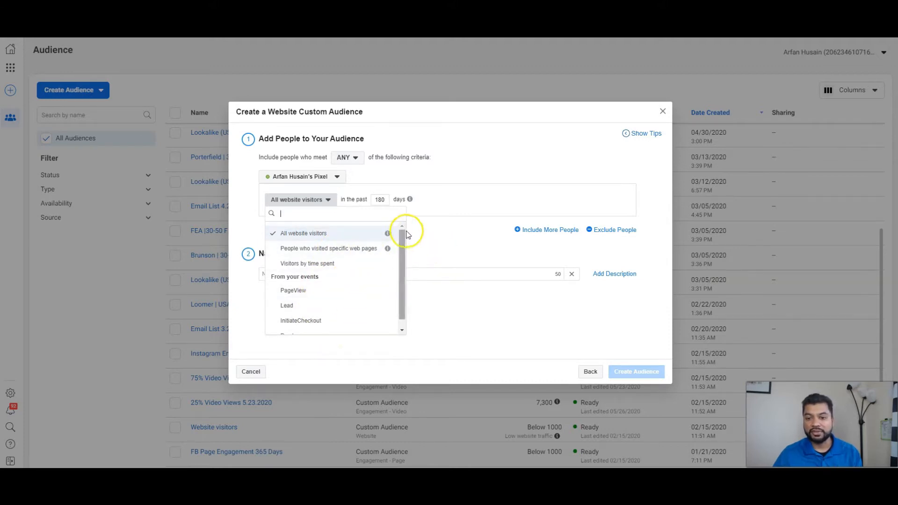
pyautogui.click(449, 224)
# Name the website audience "Website Visitors YT 180", create it and finish without a lookalike audience or an ad
pyautogui.click(306, 274)
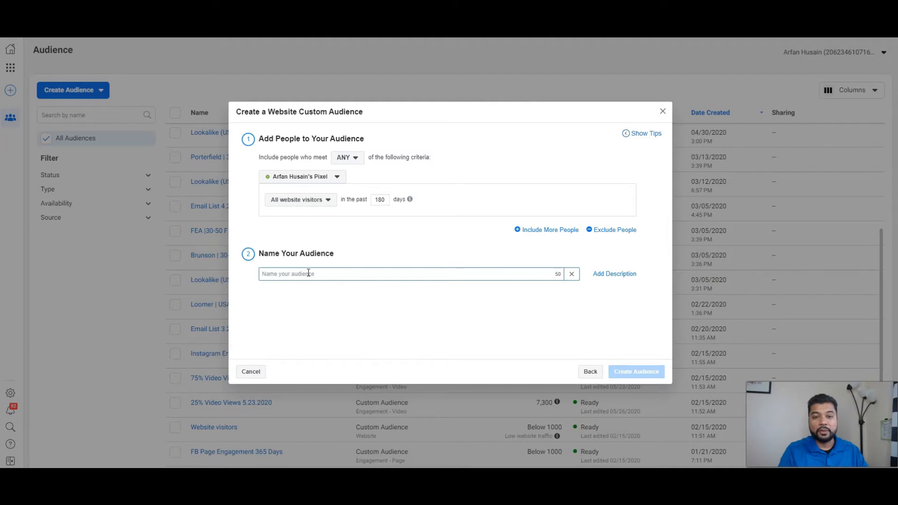
pyautogui.write('WEbsite Vistors Y')
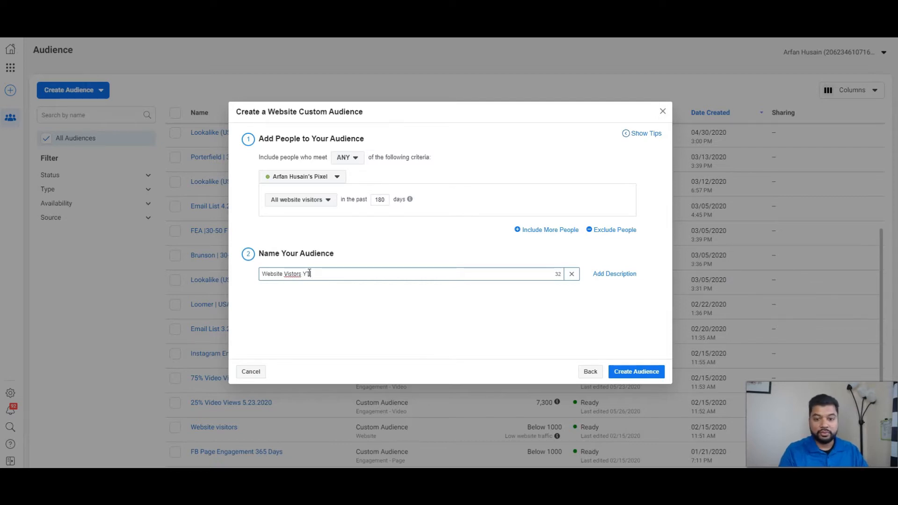
pyautogui.press('BackSpace')
pyautogui.press('BackSpace')
pyautogui.press('BackSpace')
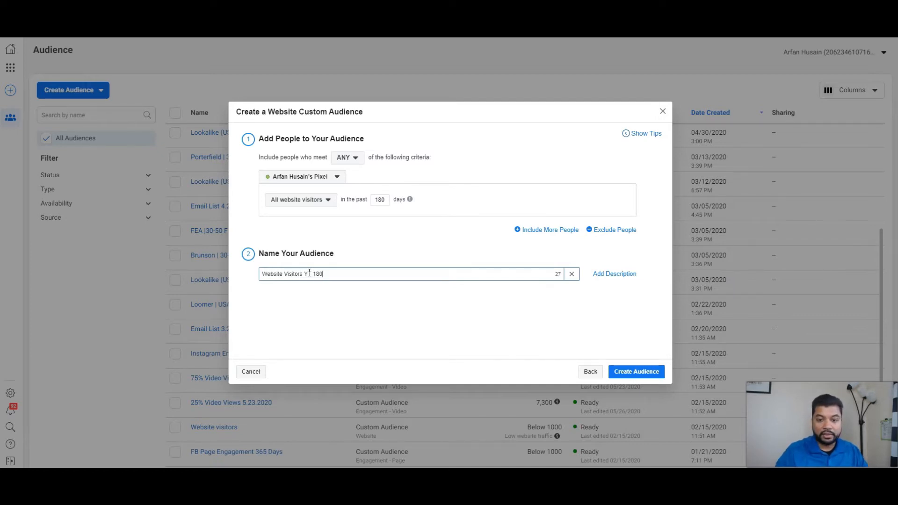
pyautogui.click(643, 378)
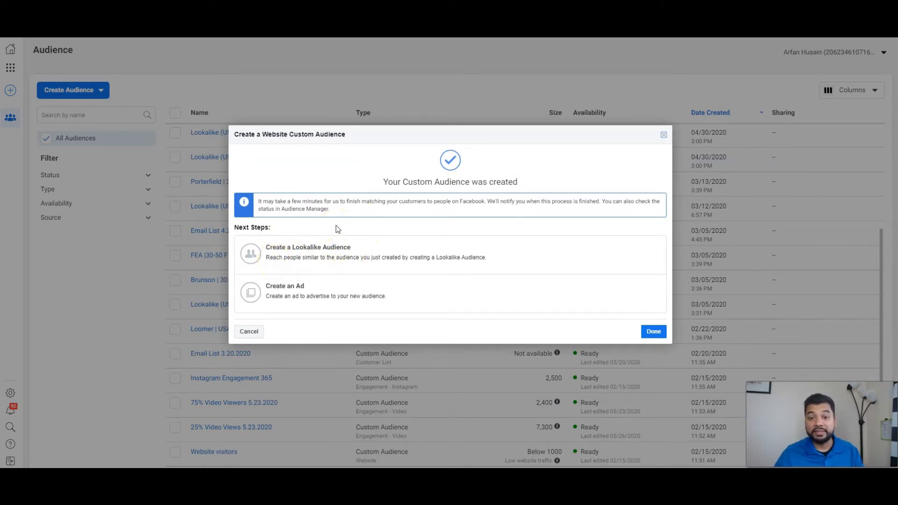
pyautogui.click(317, 252)
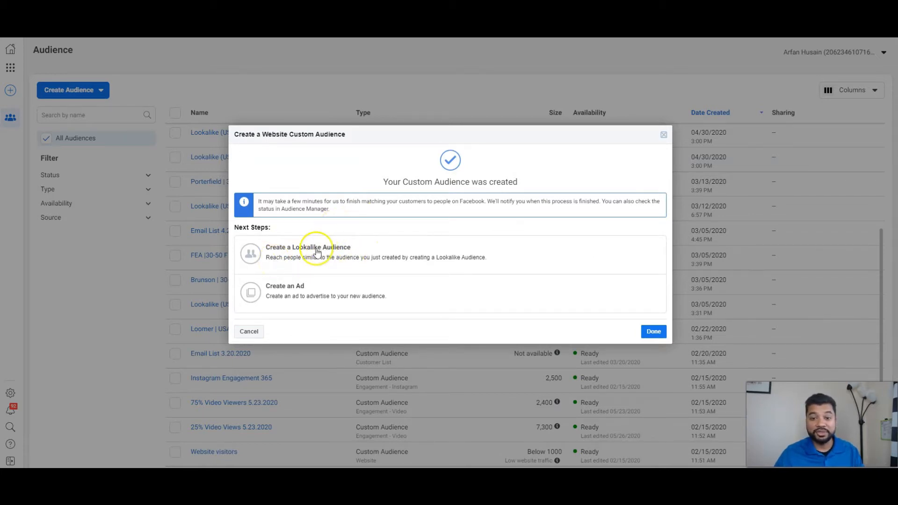
pyautogui.click(654, 331)
# Start a video engagement custom audience of people who have watched 25% of a video
pyautogui.click(107, 97)
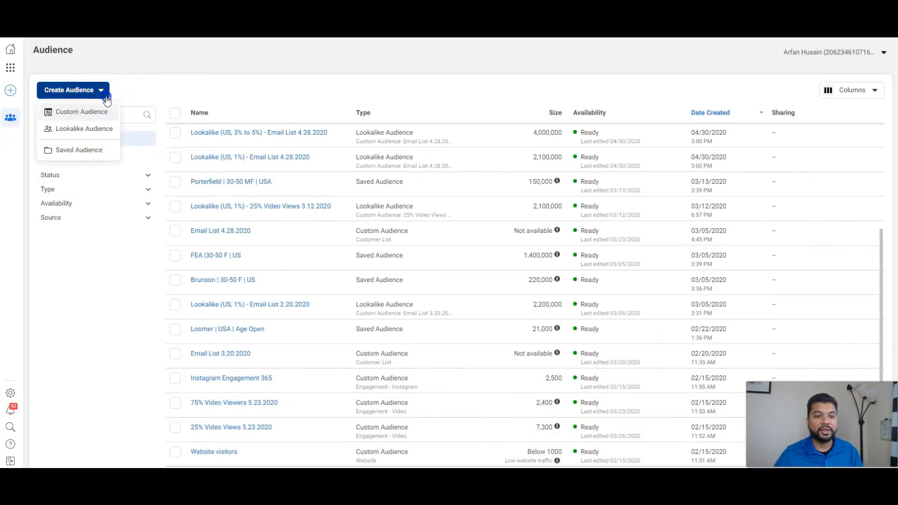
pyautogui.click(92, 112)
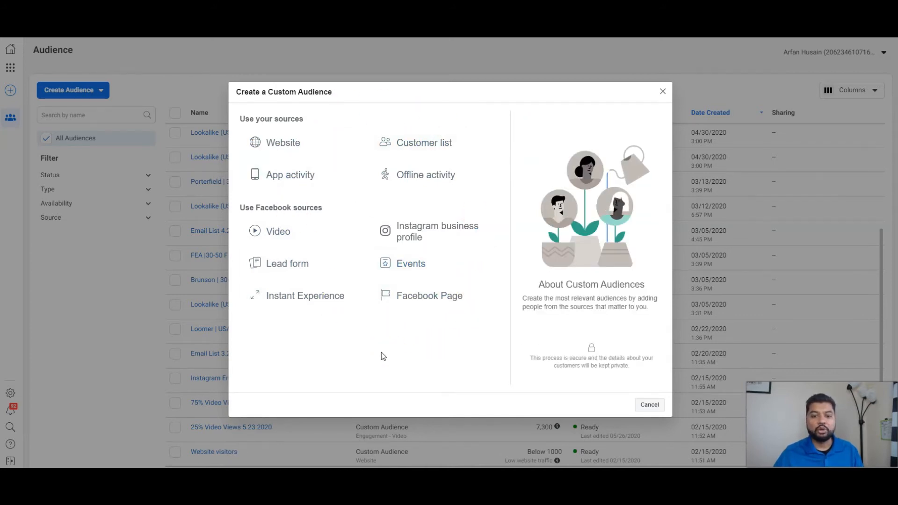
pyautogui.click(281, 232)
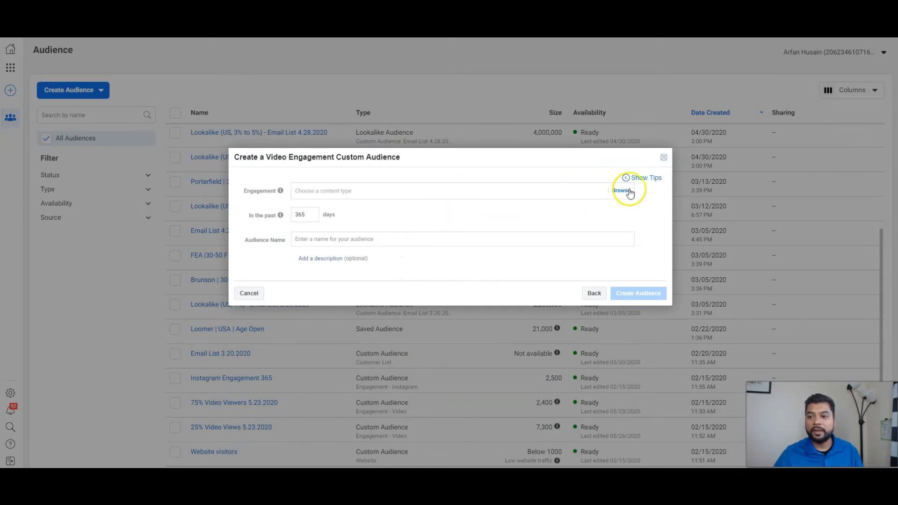
pyautogui.click(317, 192)
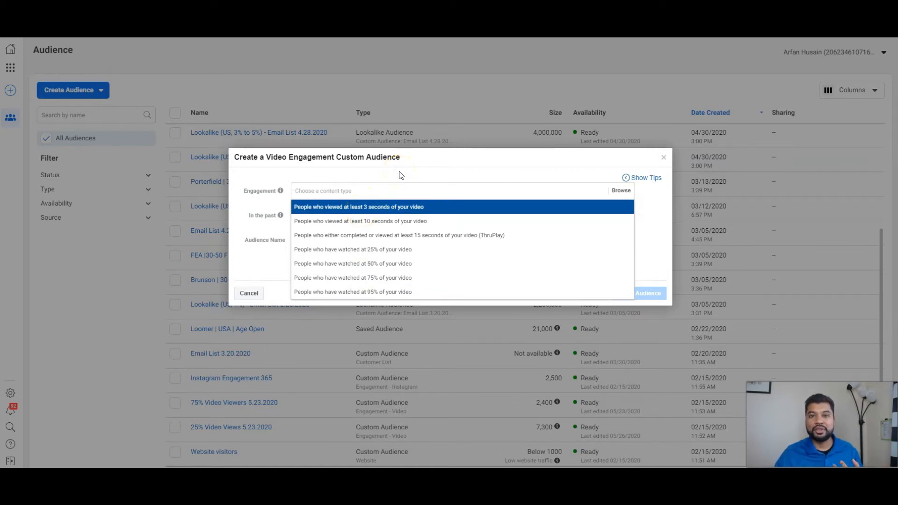
pyautogui.click(364, 250)
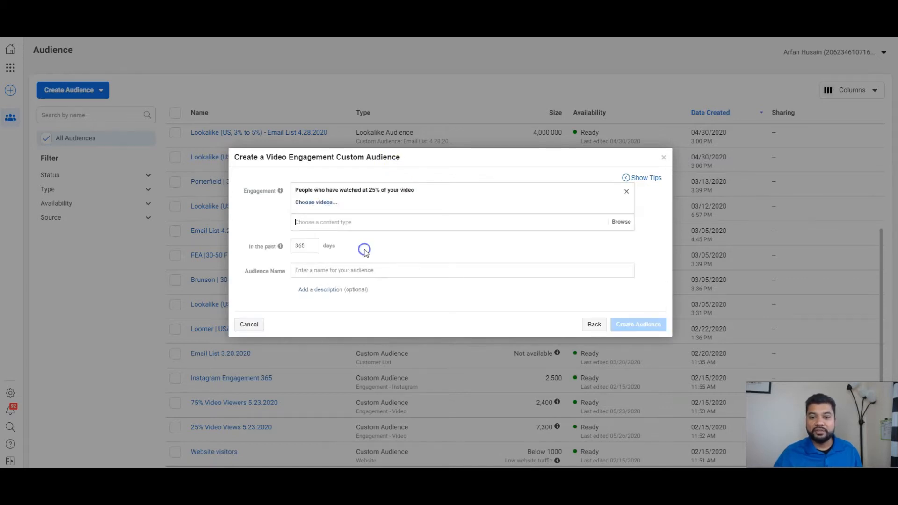
# Open the video selection for the 25% viewers and choose the account owner's Facebook Page as the source
pyautogui.click(316, 204)
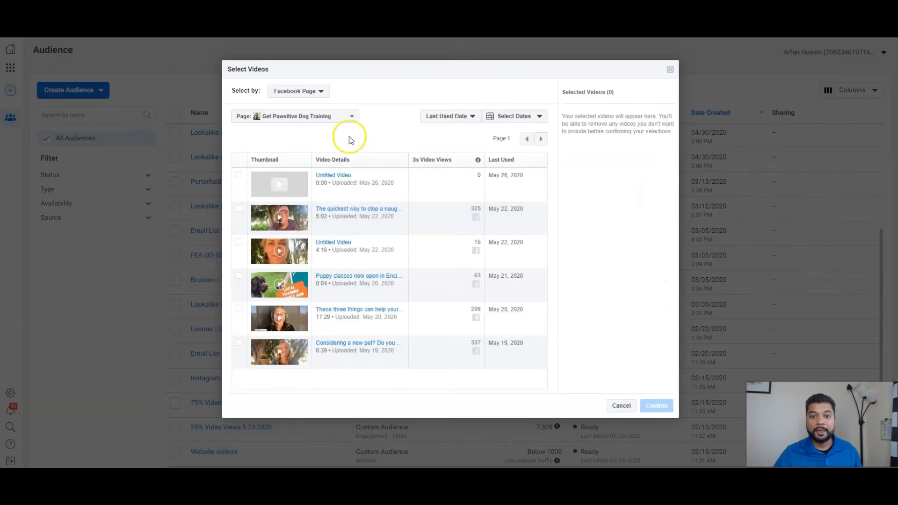
pyautogui.click(329, 120)
pyautogui.click(294, 257)
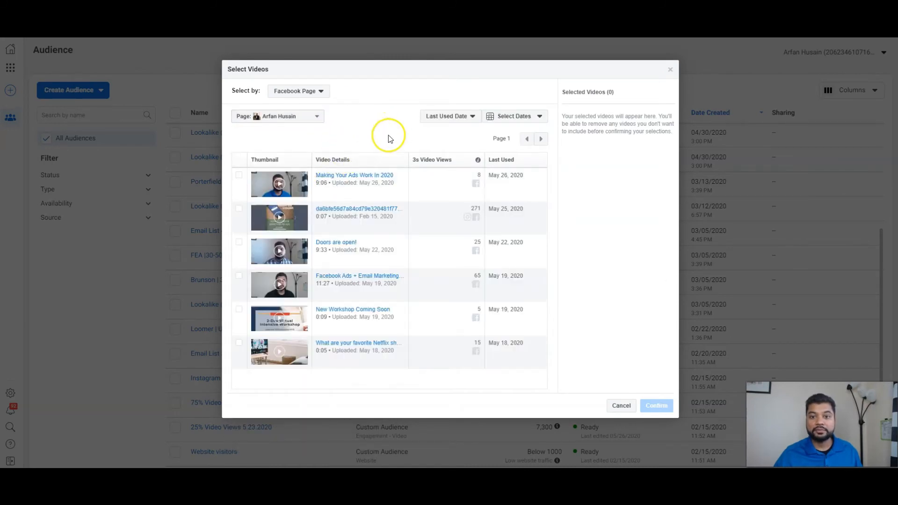
# Select all six videos on the first page, from "Making Your Ads Work In 2020" to the Netflix one, and confirm the selection
pyautogui.click(239, 176)
pyautogui.click(238, 209)
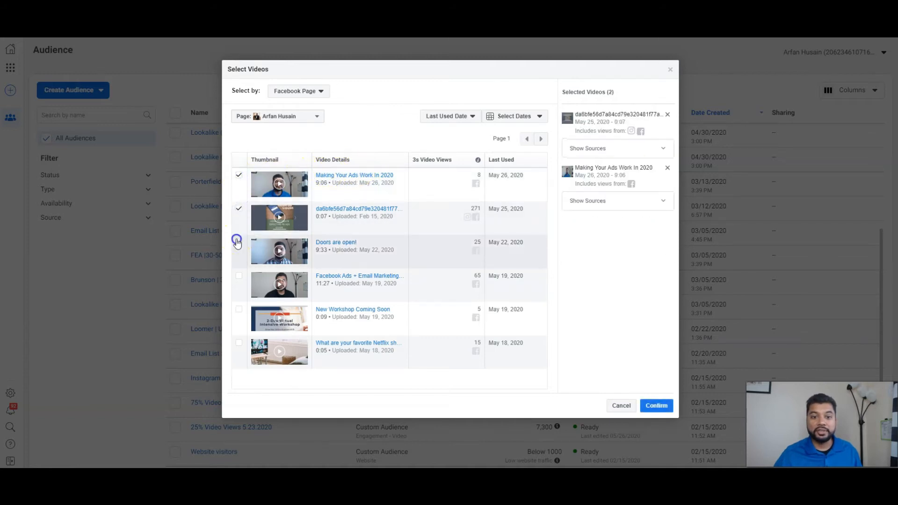
pyautogui.click(239, 242)
pyautogui.click(238, 277)
pyautogui.click(239, 309)
pyautogui.click(241, 346)
pyautogui.click(540, 140)
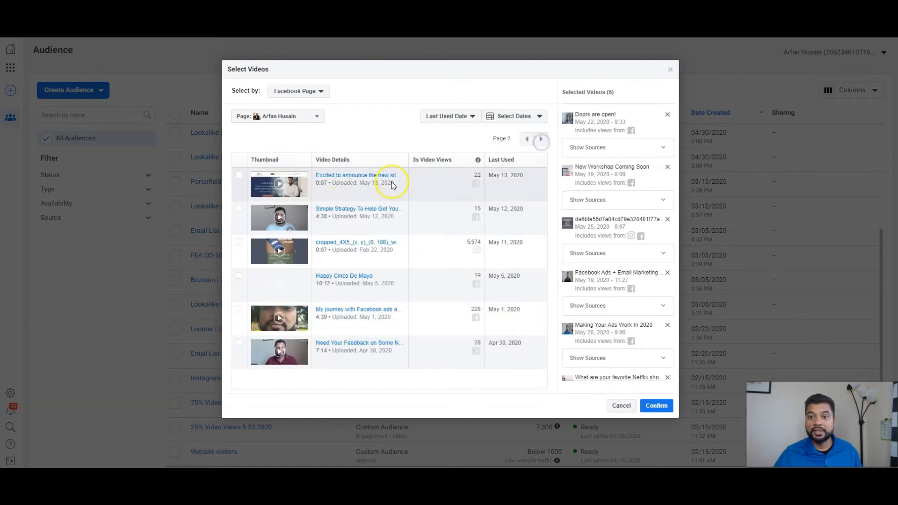
pyautogui.click(543, 141)
pyautogui.click(543, 139)
pyautogui.click(527, 140)
pyautogui.click(527, 139)
pyautogui.click(527, 139)
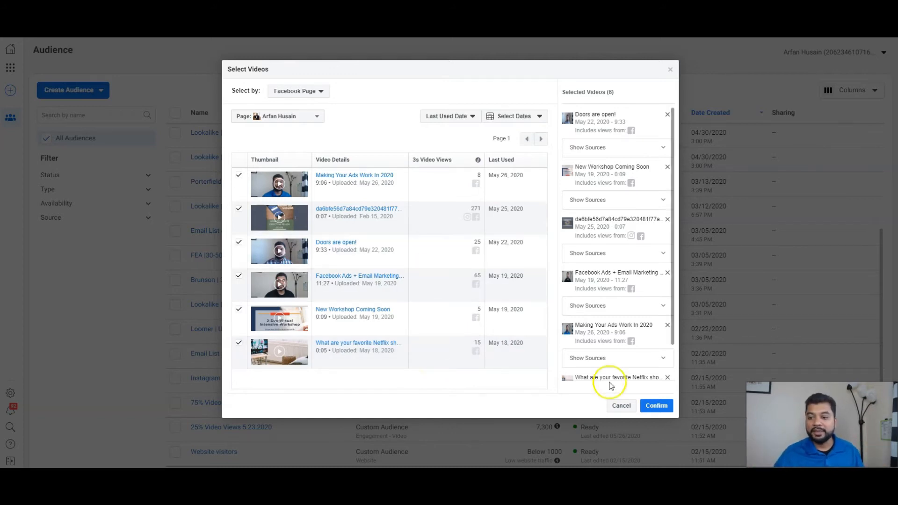
pyautogui.click(657, 406)
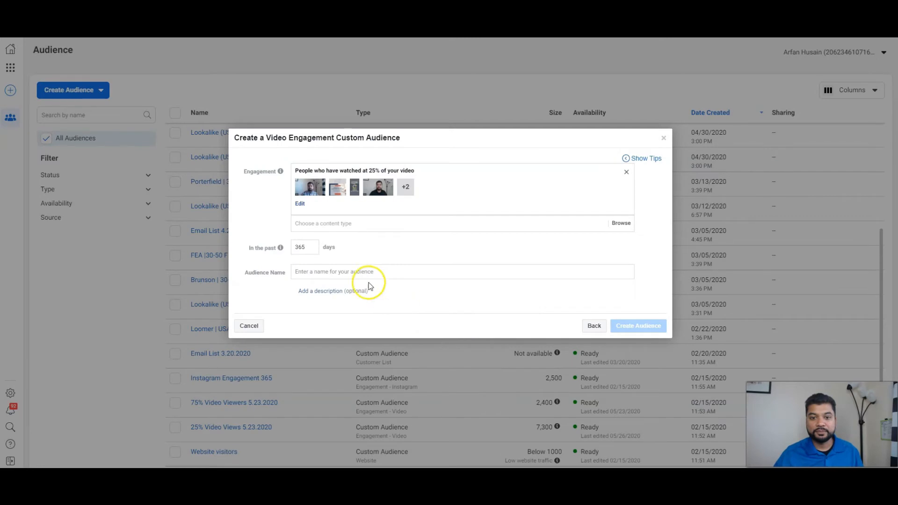
# Name the video engagement audience "25% Vid Views YT 5.26.2020"
pyautogui.click(325, 270)
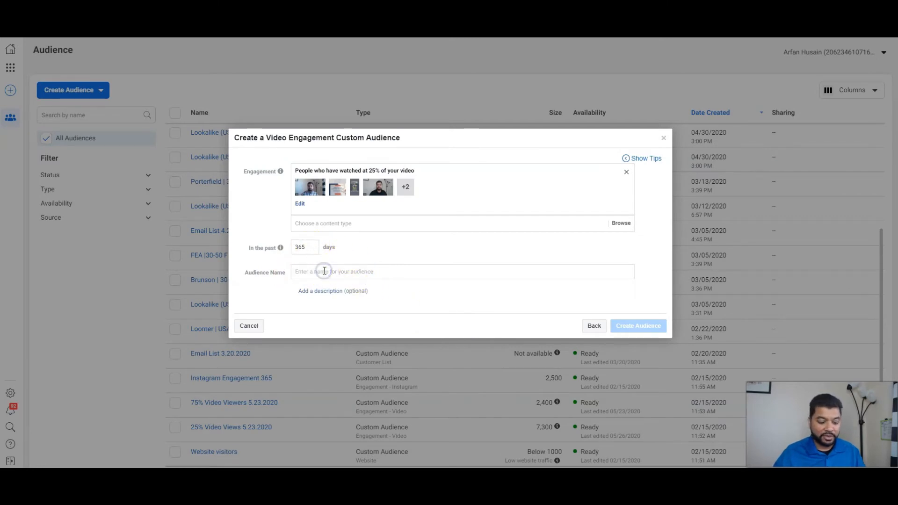
pyautogui.write('25% Vid')
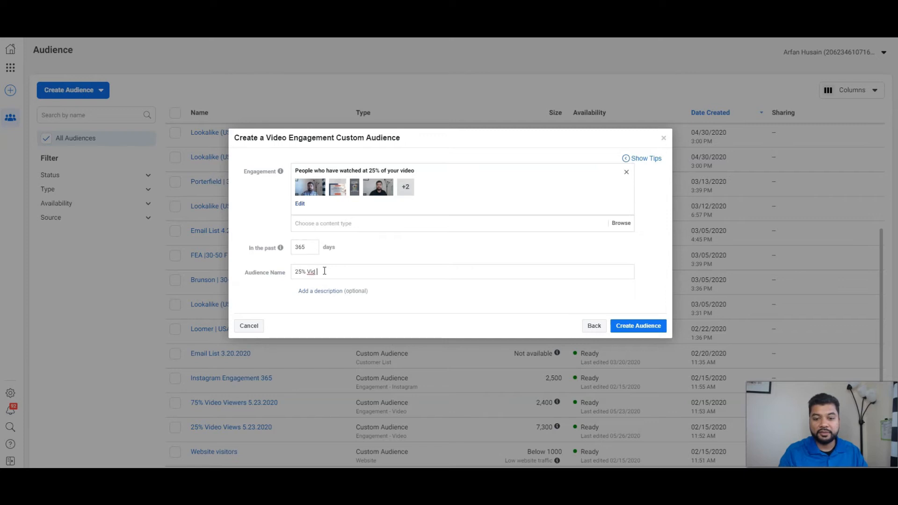
pyautogui.write(' Views YT 5.26.2020')
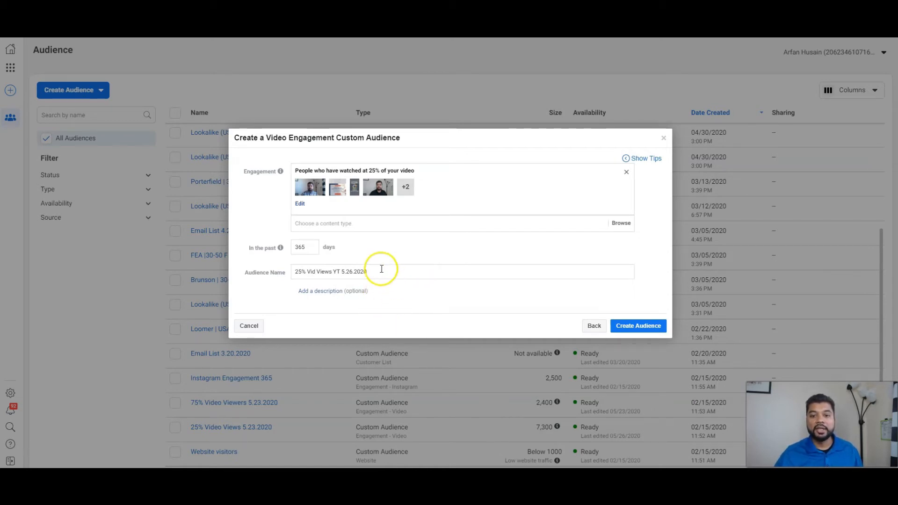
# Reopen the video selection, look through the second page of videos and confirm the selection without adding any
pyautogui.click(301, 204)
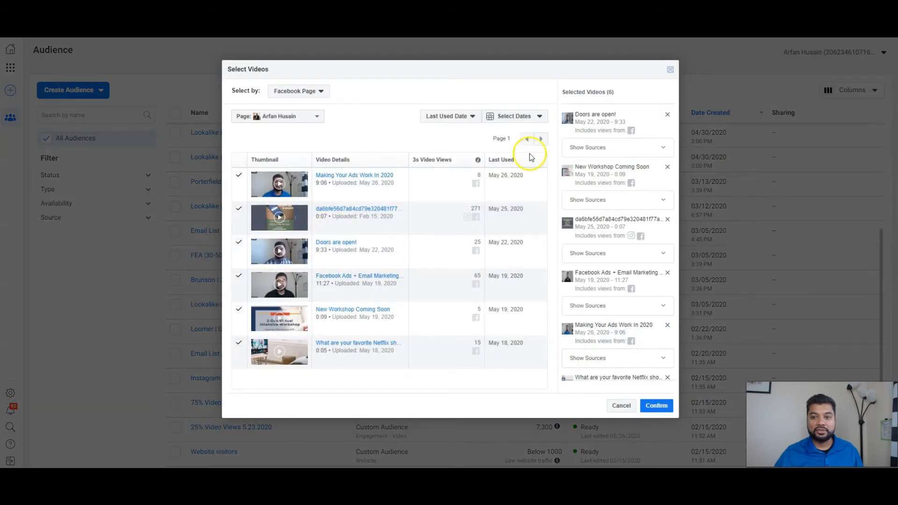
pyautogui.click(540, 139)
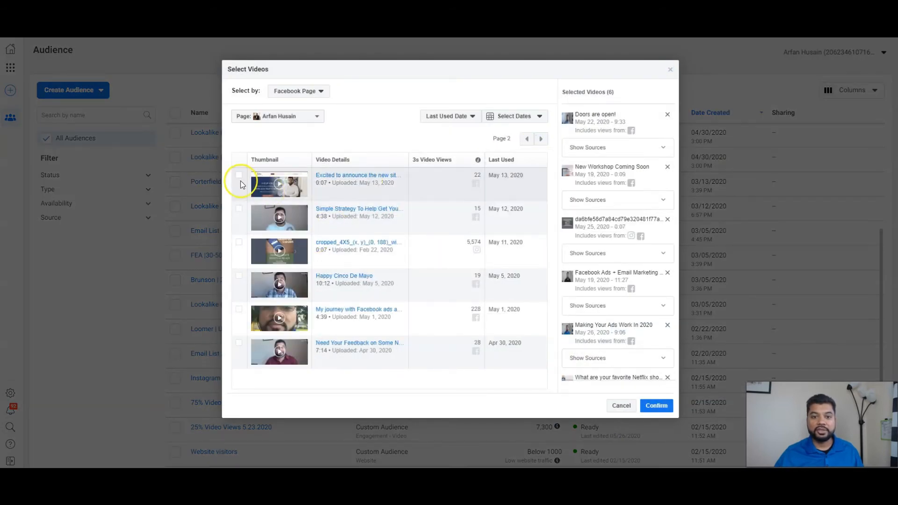
pyautogui.click(655, 405)
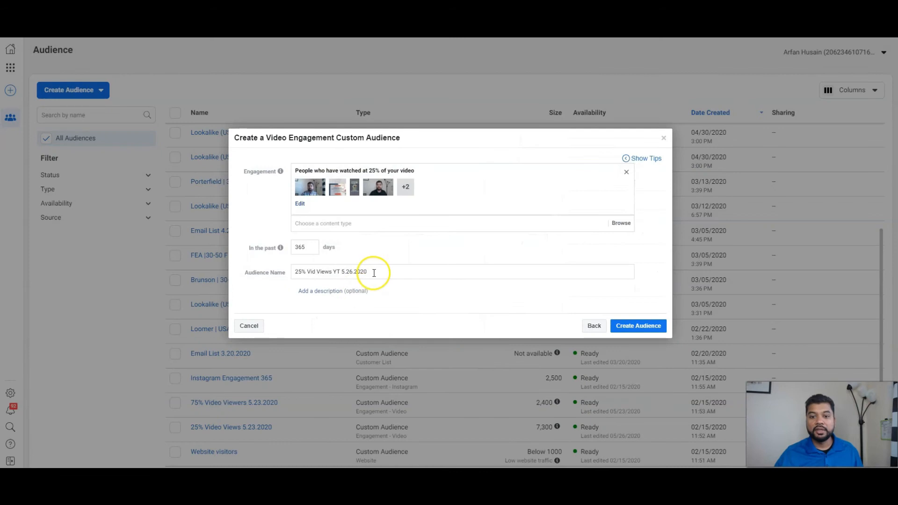
# Create the 25% video viewers audience, leave the next-steps dialog and check the new audiences in the audience list
pyautogui.click(625, 324)
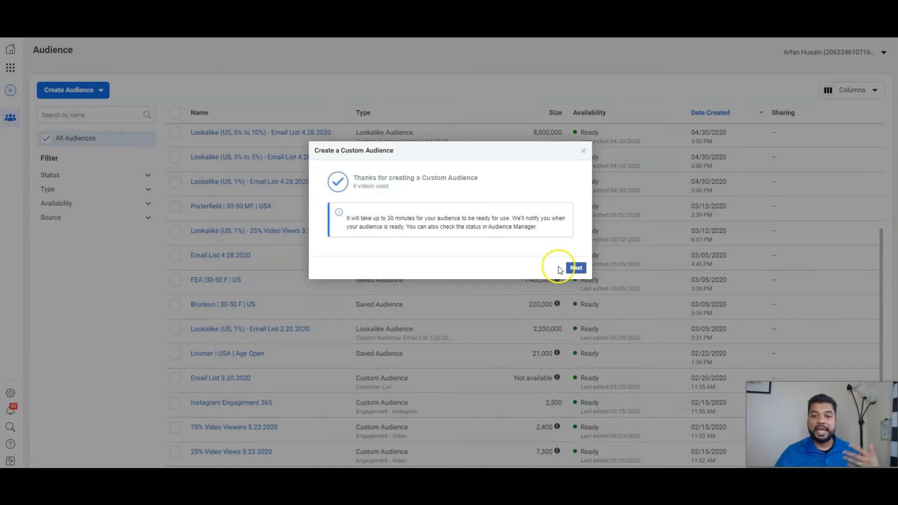
pyautogui.click(576, 268)
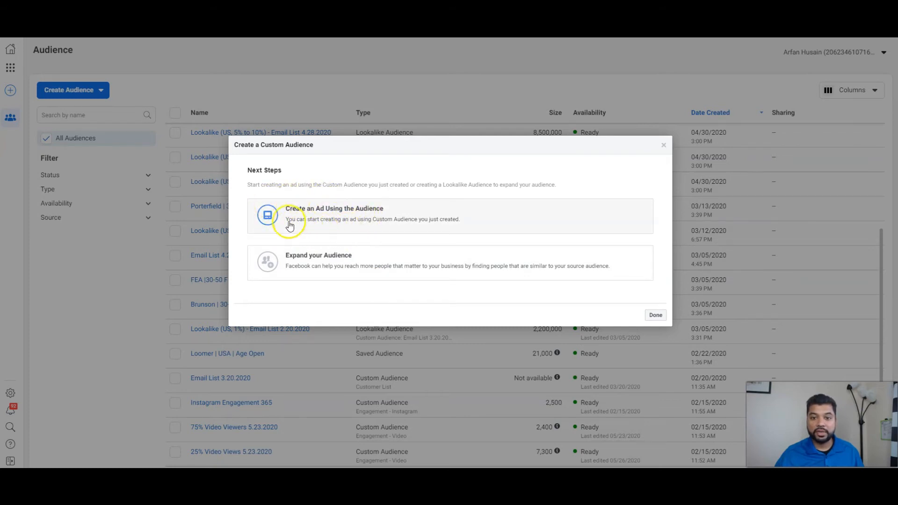
pyautogui.click(329, 215)
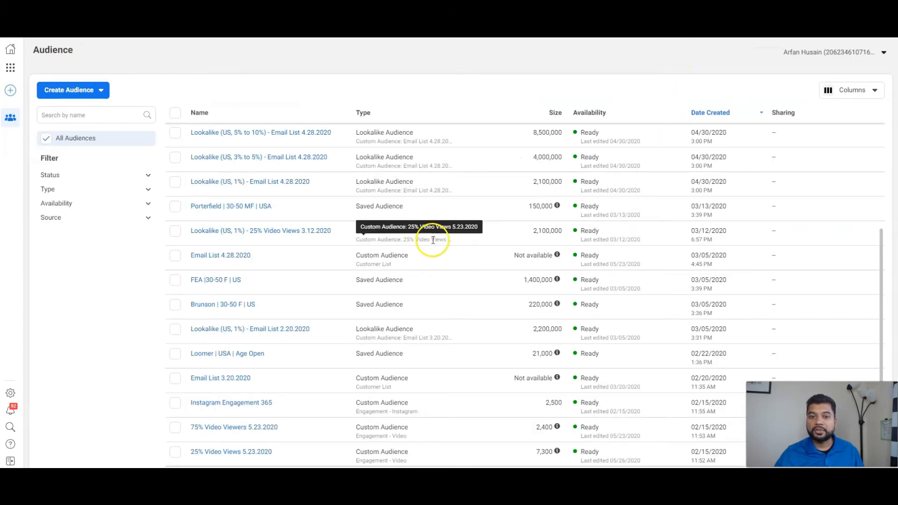
pyautogui.scroll(3, 432, 239)
pyautogui.moveTo(252, 165)
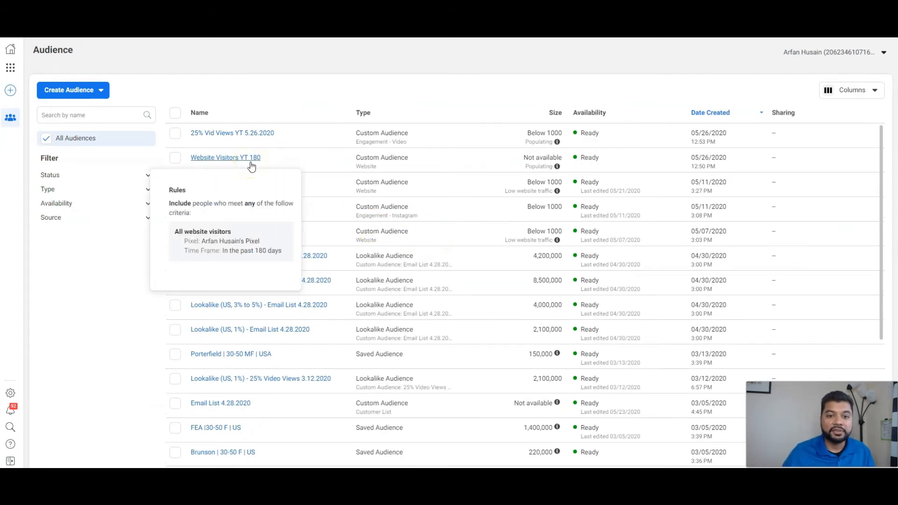
pyautogui.moveTo(215, 136)
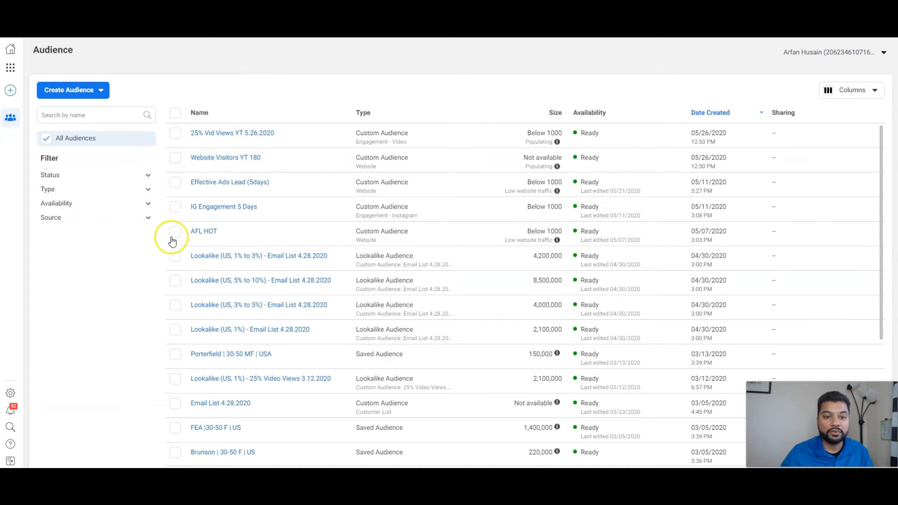
pyautogui.scroll(-4, 206, 358)
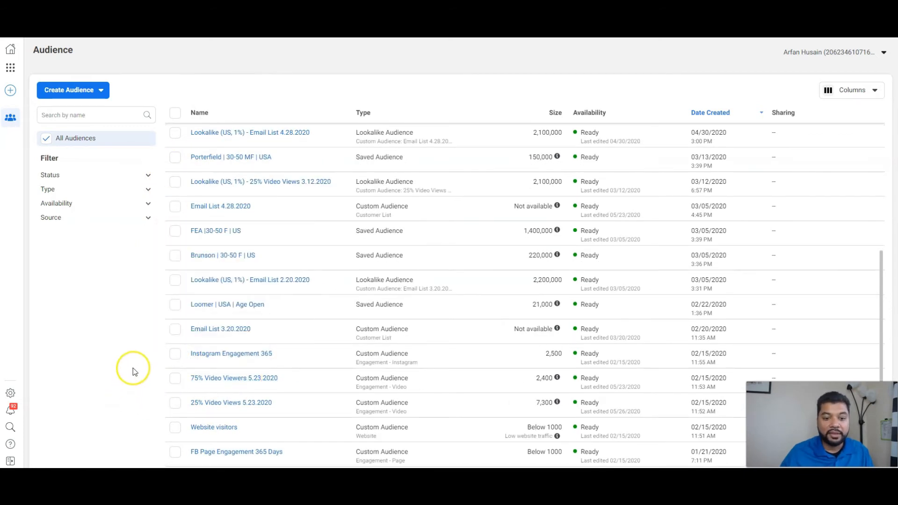
pyautogui.scroll(4, 208, 304)
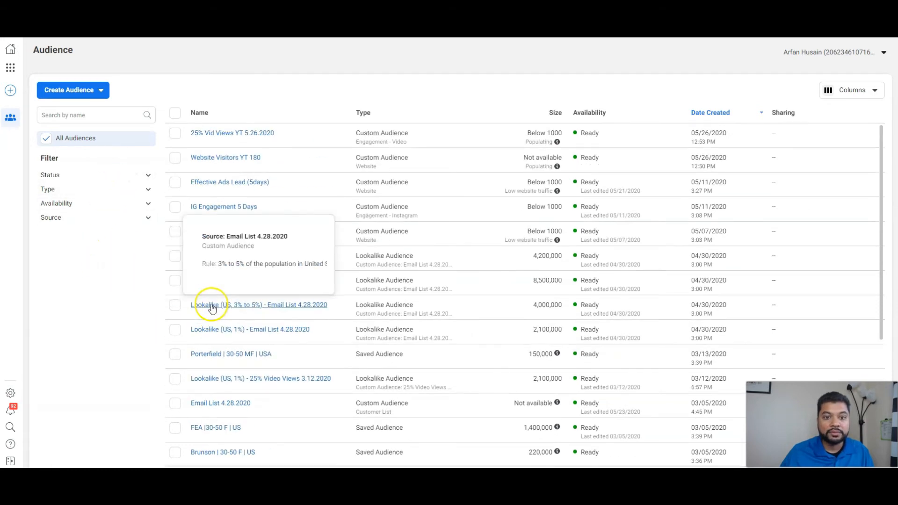
# Start a custom audience from a customer list, review the accepted identifiers and continue past the list preparation page
pyautogui.click(72, 90)
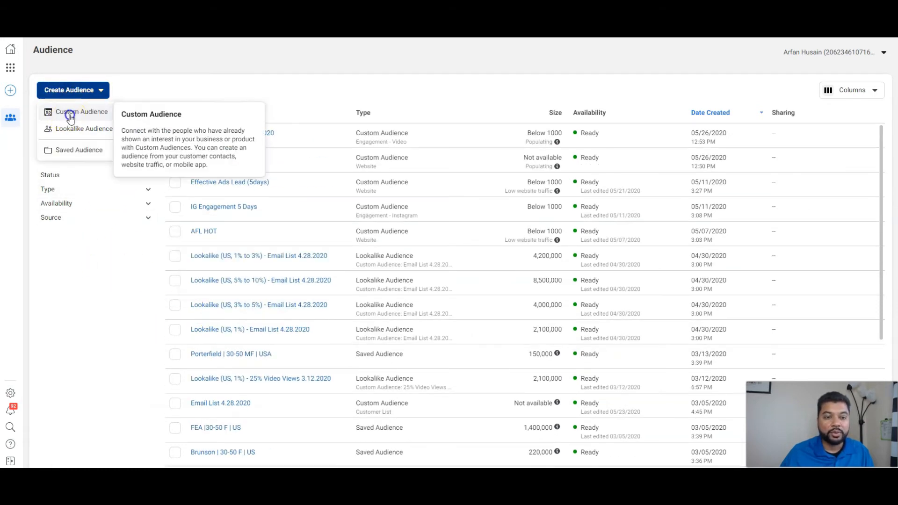
pyautogui.click(70, 116)
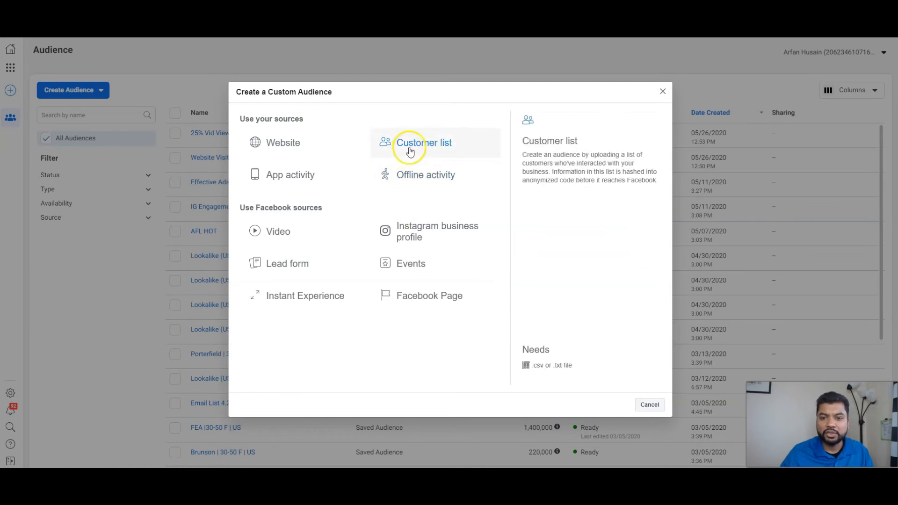
pyautogui.click(421, 139)
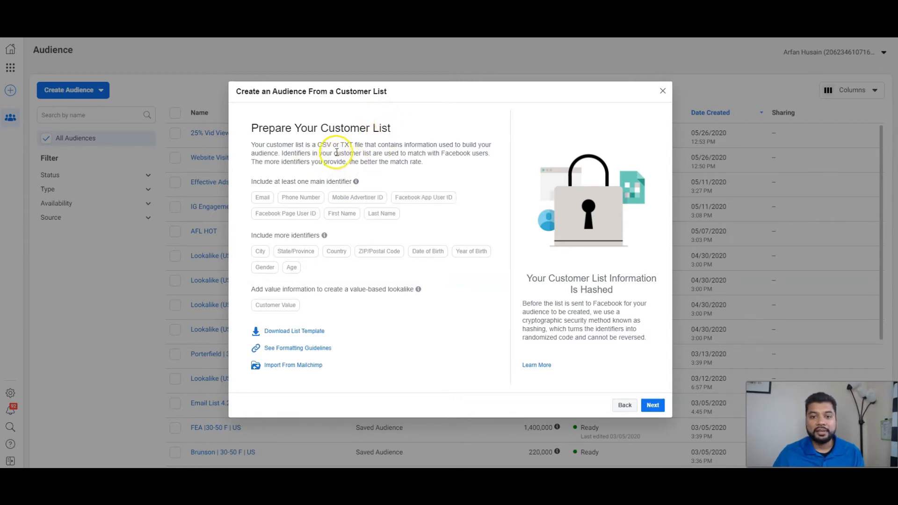
pyautogui.moveTo(332, 146); pyautogui.dragTo(318, 146)
pyautogui.click(351, 139)
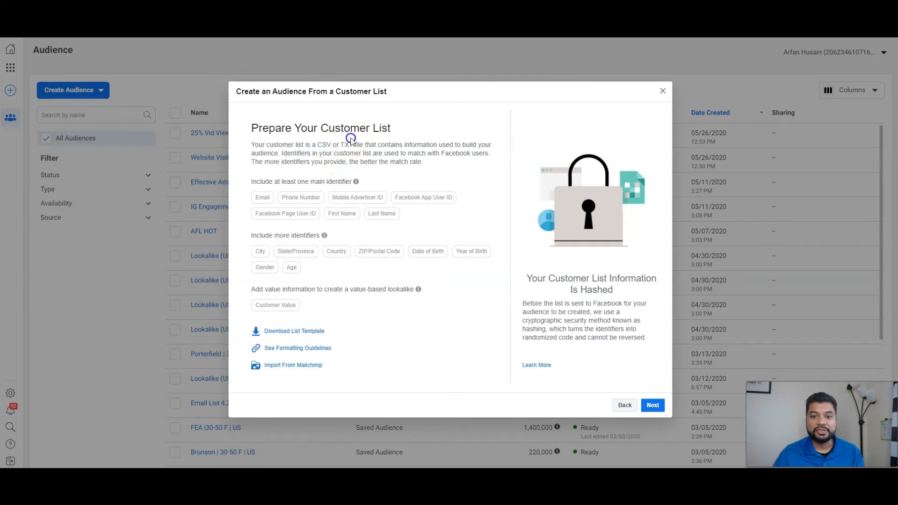
pyautogui.moveTo(265, 203)
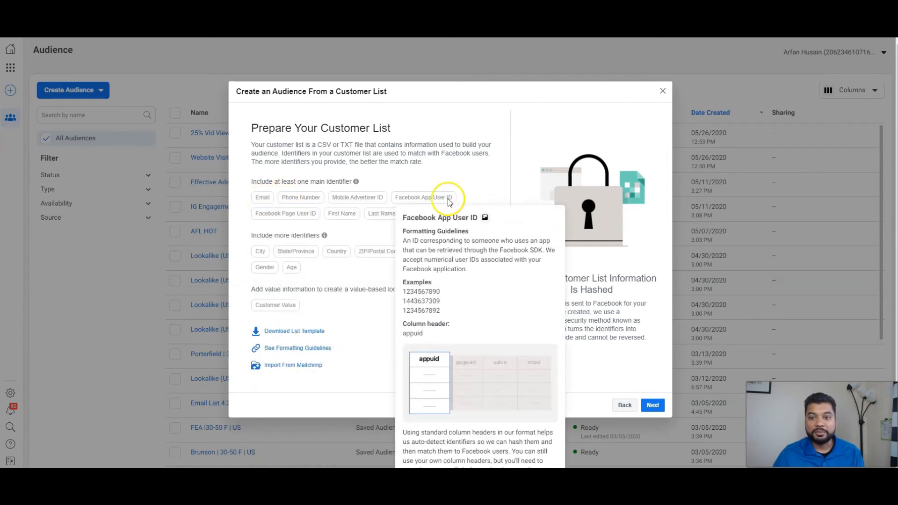
pyautogui.moveTo(277, 220)
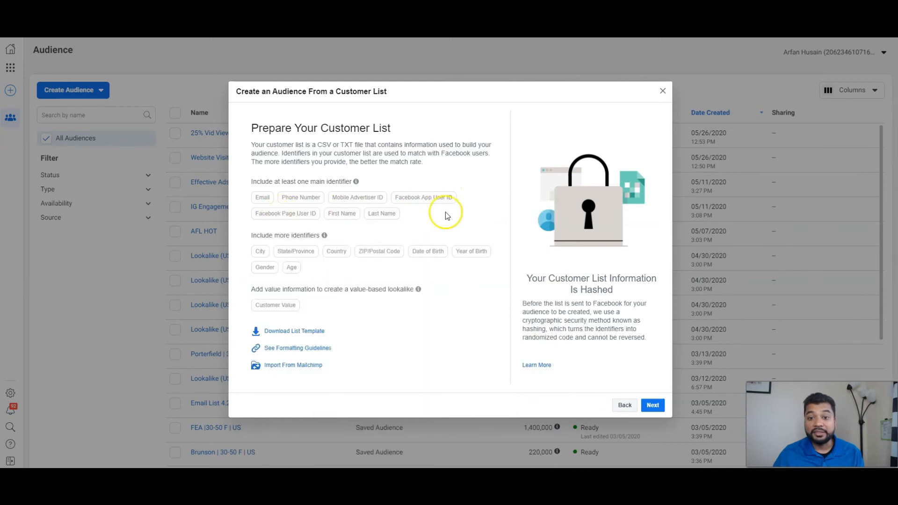
pyautogui.click(653, 405)
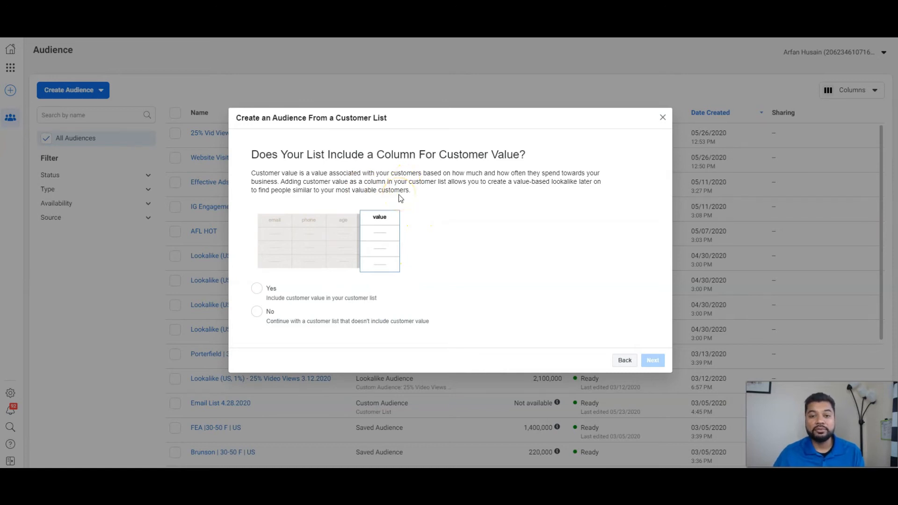
# Specify that the customer list does not include a customer value column and continue
pyautogui.moveTo(414, 193); pyautogui.dragTo(241, 154)
pyautogui.click(429, 167)
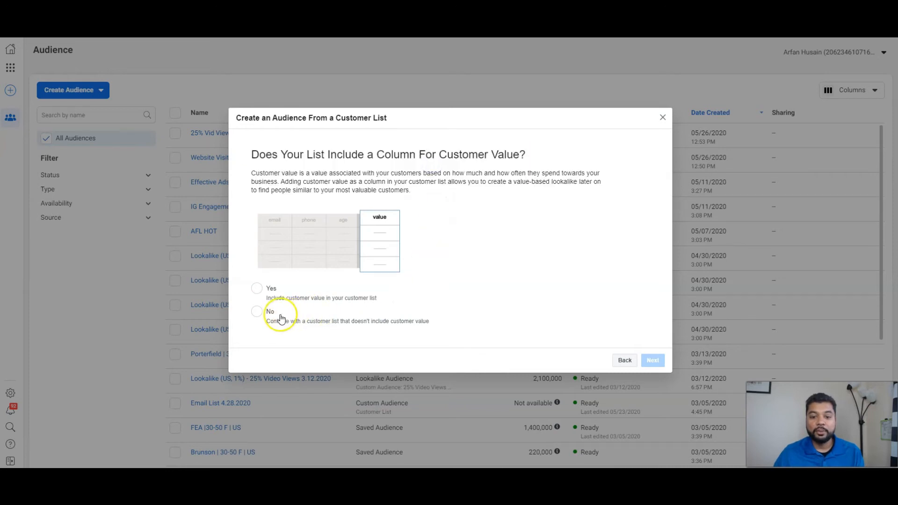
pyautogui.click(259, 311)
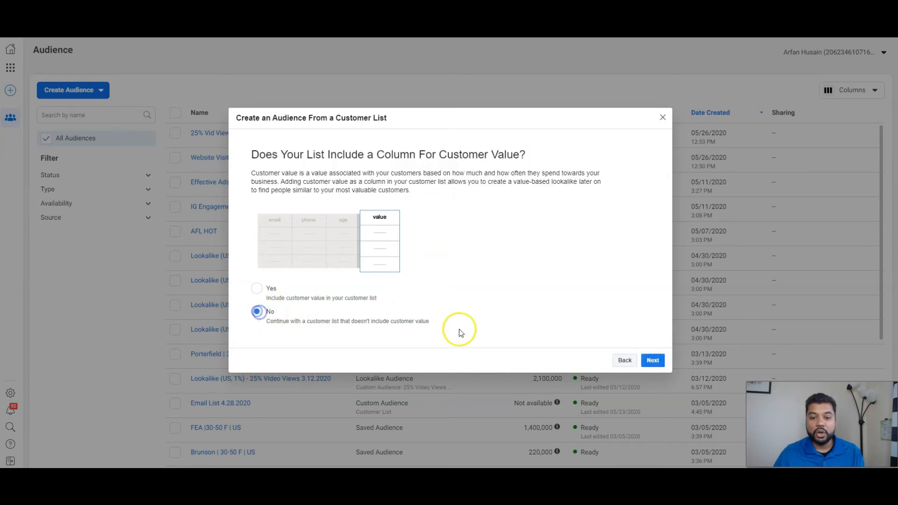
pyautogui.click(653, 361)
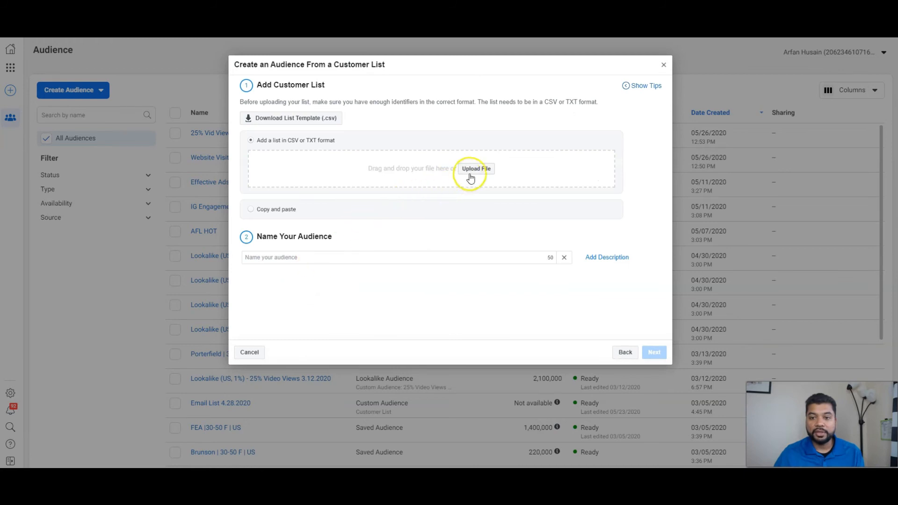
pyautogui.click(482, 170)
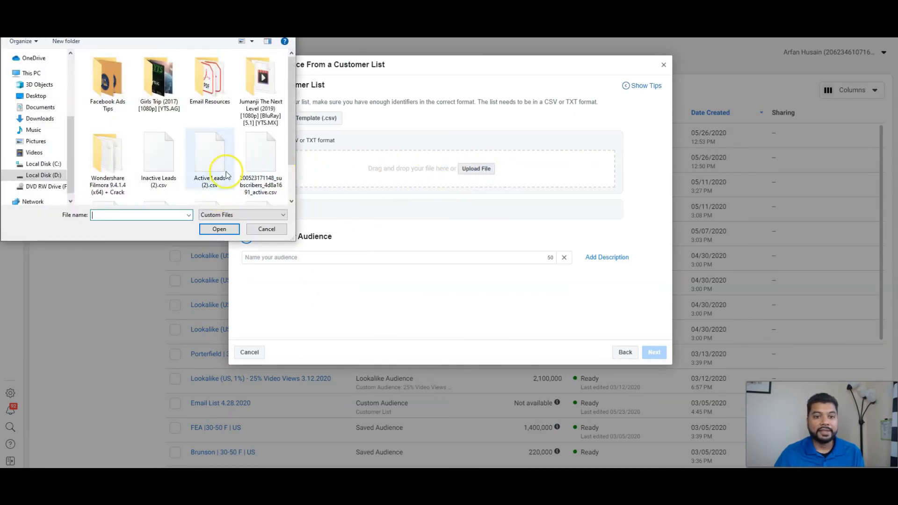
pyautogui.click(246, 155)
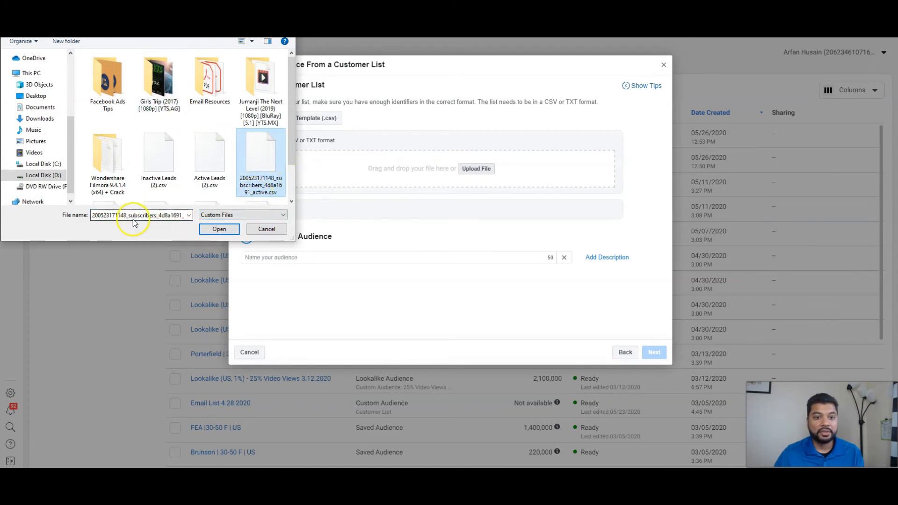
pyautogui.click(220, 230)
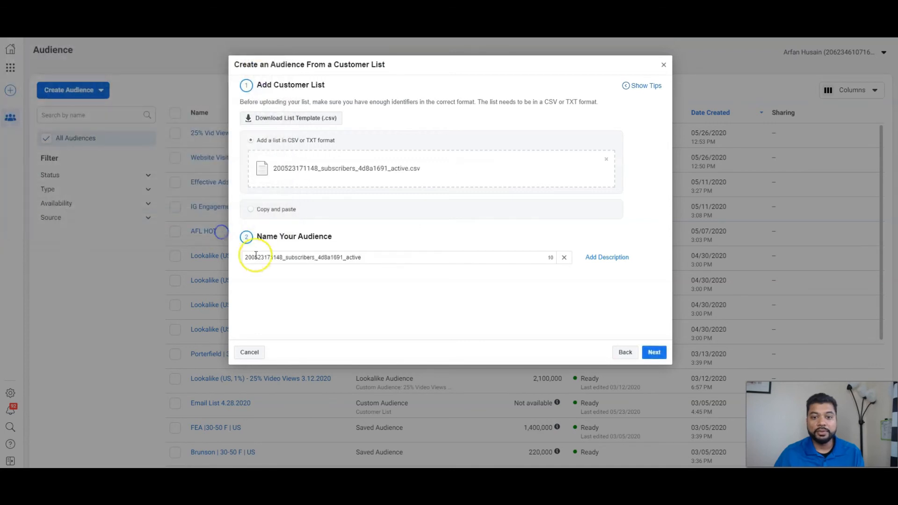
# Replace the suggested audience name with "Email List 5.26.2020 YT" and continue to the identifier mapping
pyautogui.click(375, 262)
pyautogui.moveTo(375, 264); pyautogui.dragTo(203, 266)
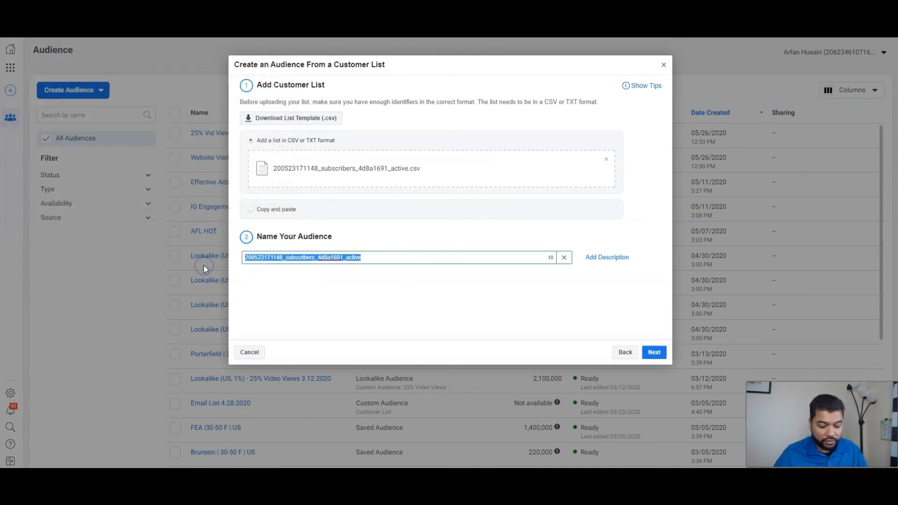
pyautogui.write('Email List')
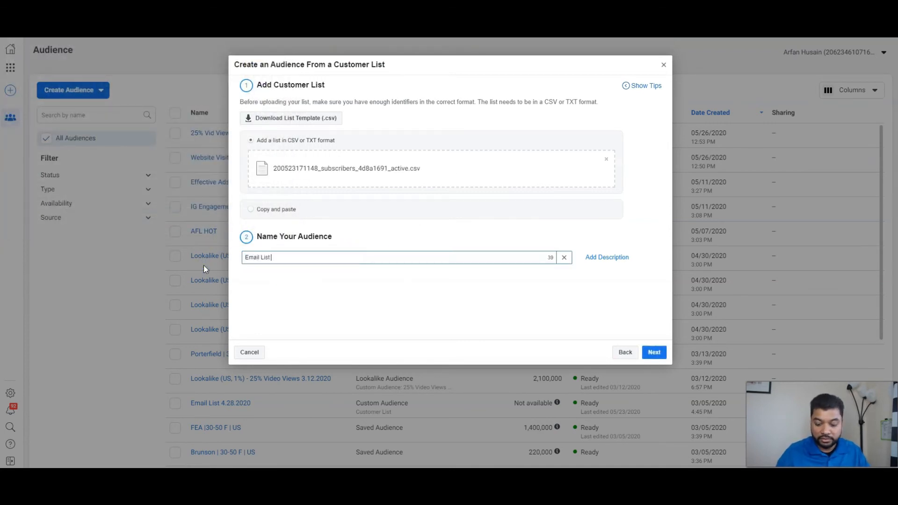
pyautogui.write(' 5')
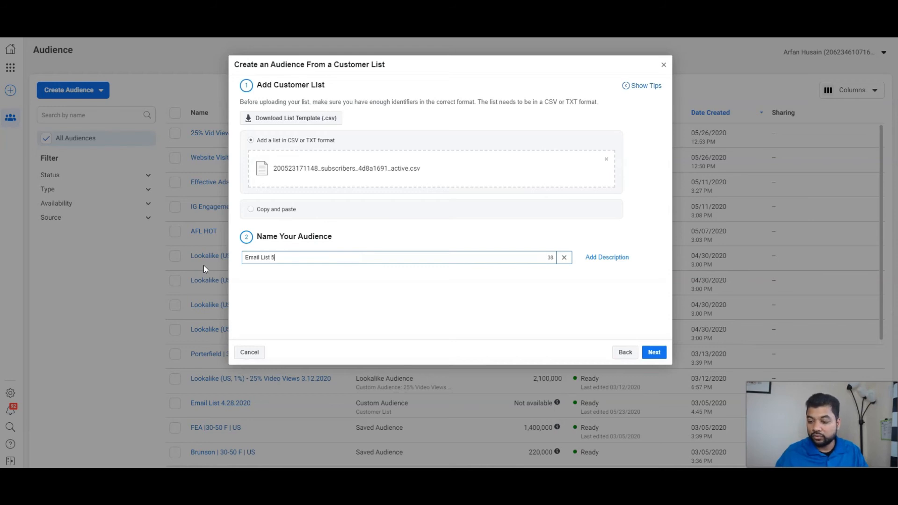
pyautogui.write('.26.2020 YT')
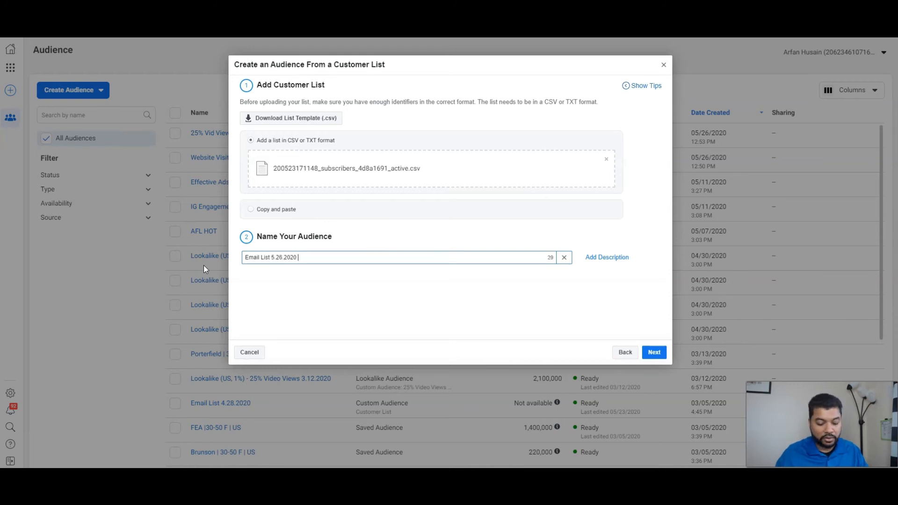
pyautogui.click(656, 356)
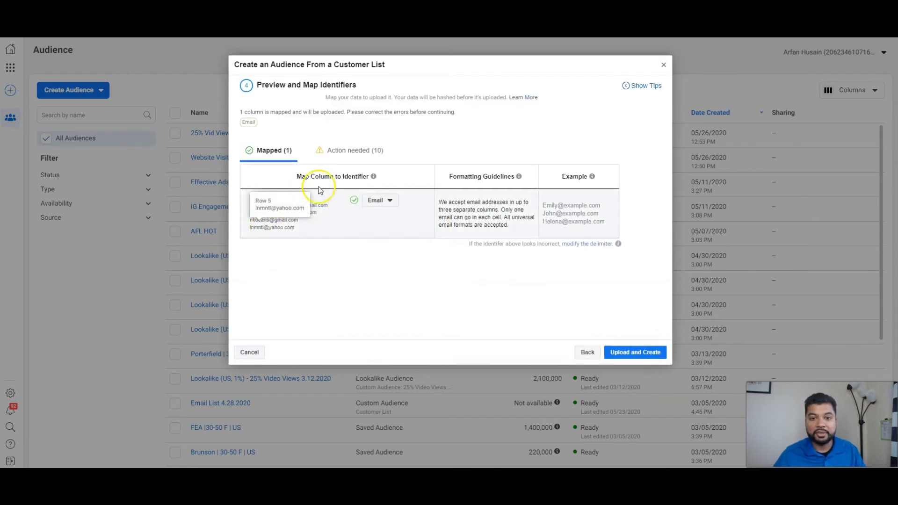
# Among the columns needing action, map the Name column to the First Name identifier
pyautogui.click(362, 160)
pyautogui.scroll(-5, 290, 222)
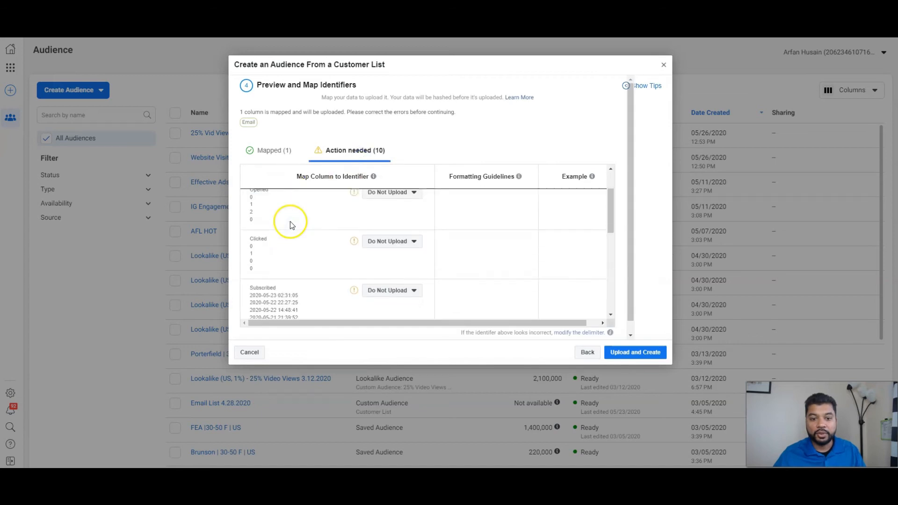
pyautogui.scroll(-5, 300, 226)
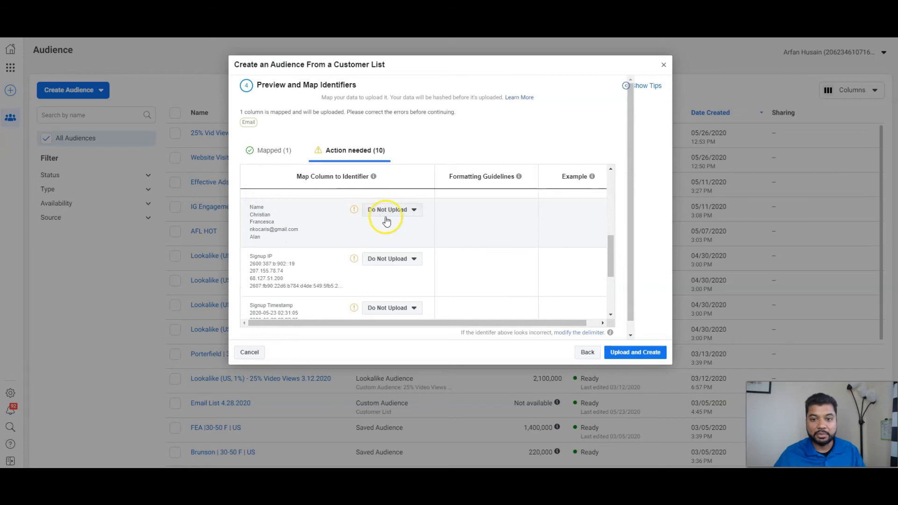
pyautogui.click(405, 210)
pyautogui.click(401, 276)
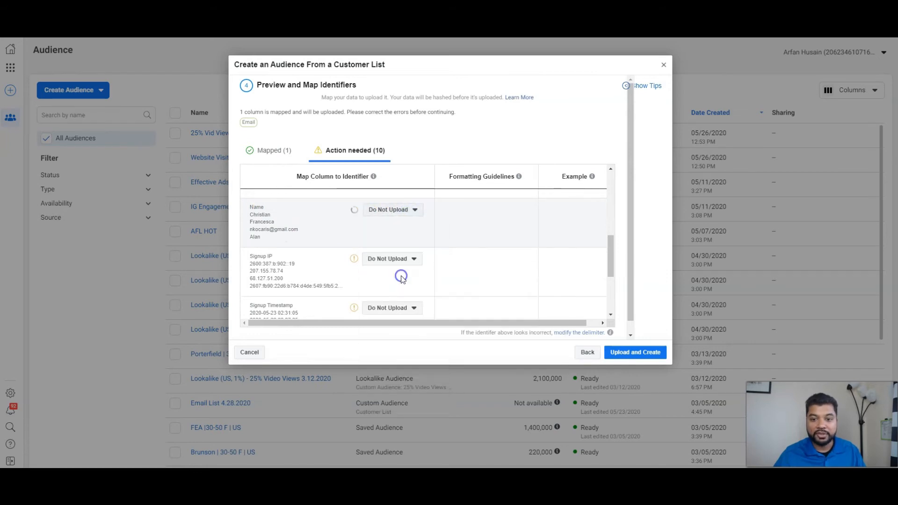
pyautogui.scroll(6, 313, 232)
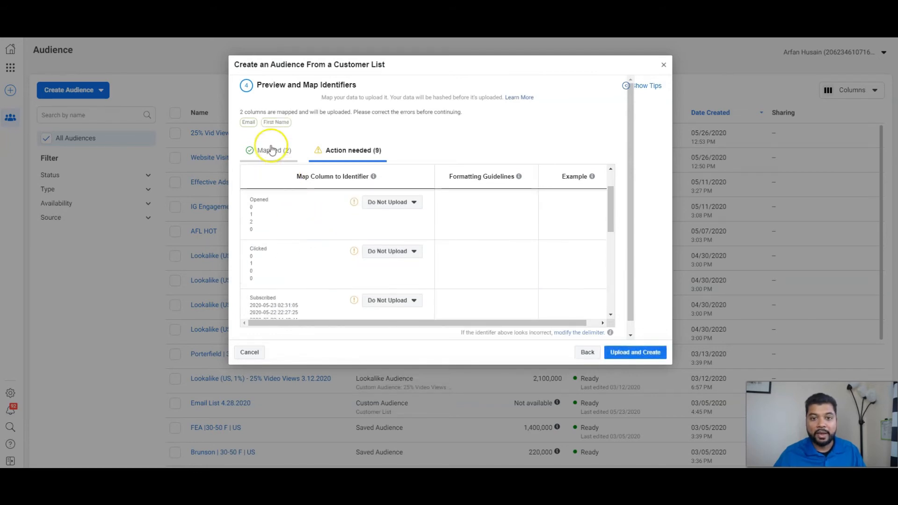
# Upload the mapped customer list to create the email list audience, and finish without creating a lookalike audience or an ad
pyautogui.scroll(-6, 298, 253)
pyautogui.scroll(-2, 297, 253)
pyautogui.scroll(-1, 391, 315)
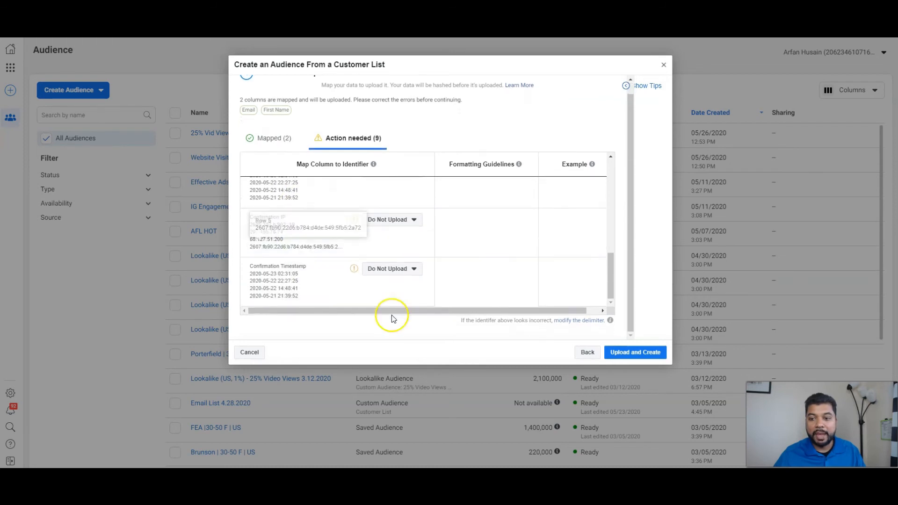
pyautogui.click(634, 355)
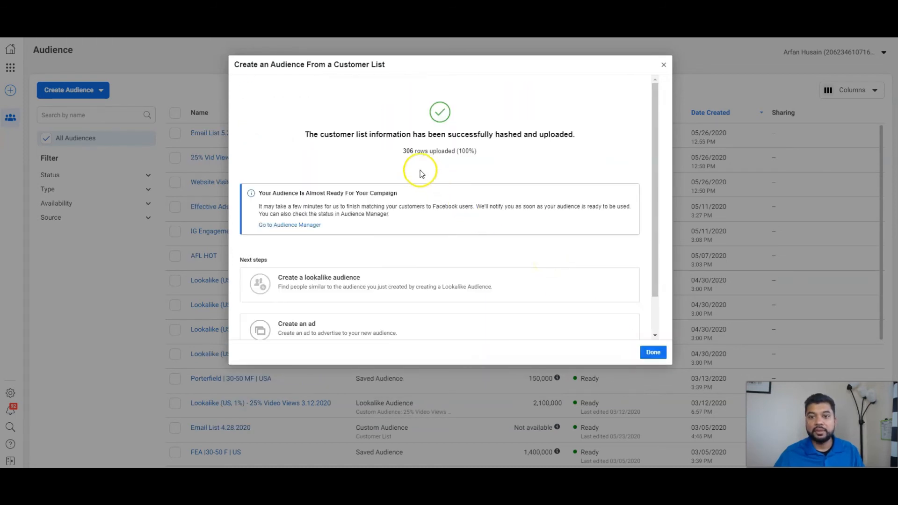
pyautogui.moveTo(419, 151); pyautogui.dragTo(485, 153)
pyautogui.click(523, 153)
pyautogui.scroll(-1, 390, 239)
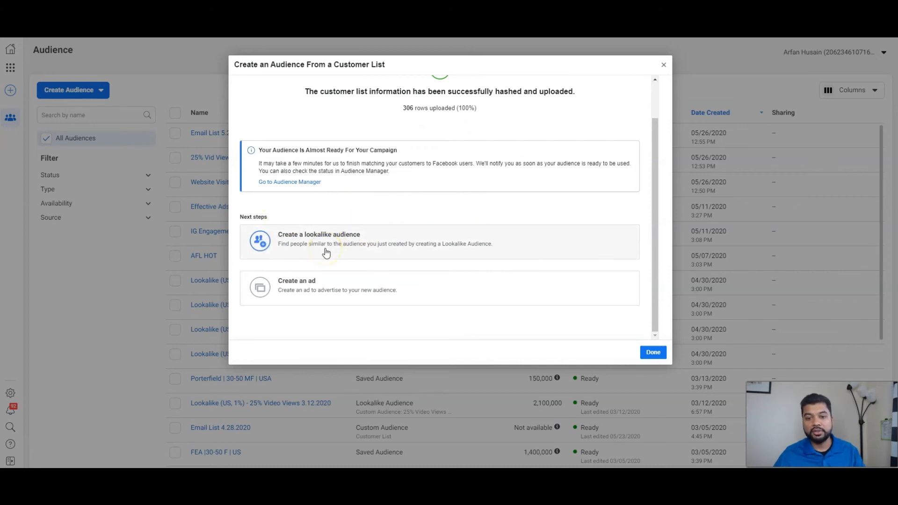
pyautogui.click(653, 353)
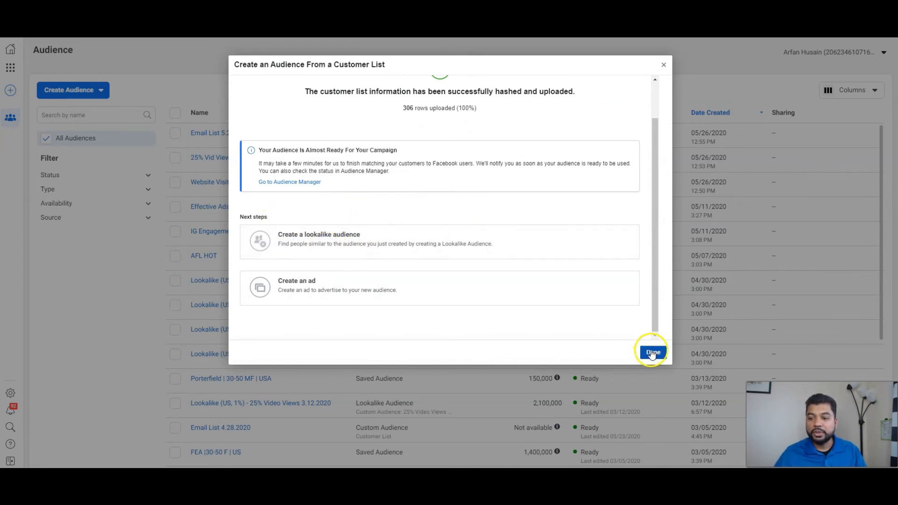
# Start a lookalike audience using the custom audience Instagram Engagement 365 as its source
pyautogui.scroll(-5, 269, 271)
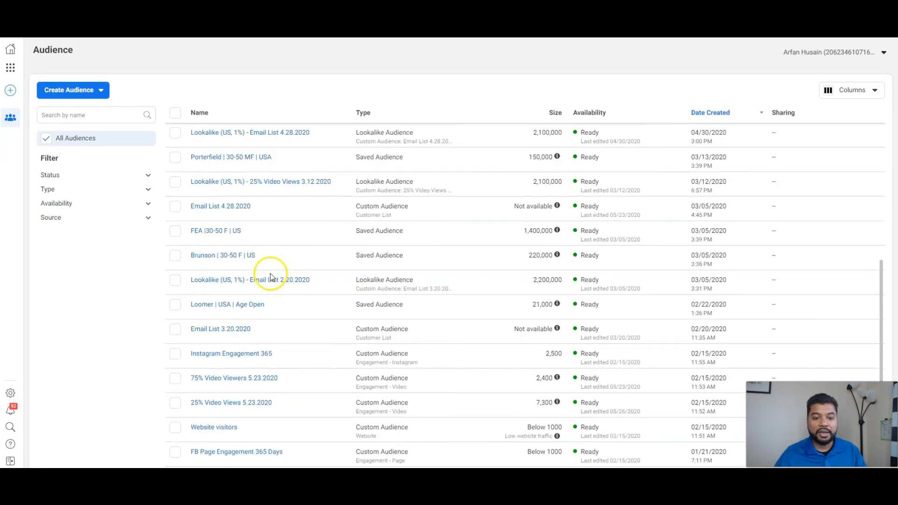
pyautogui.moveTo(180, 437)
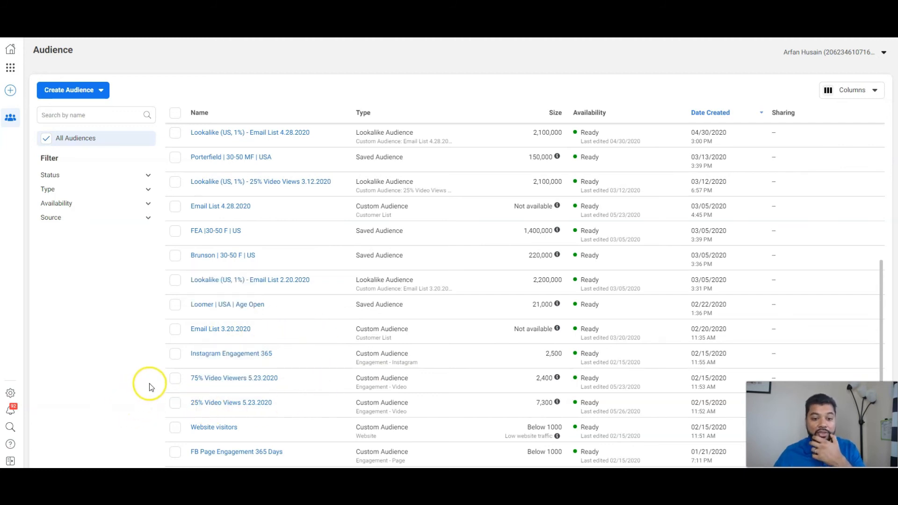
pyautogui.click(175, 358)
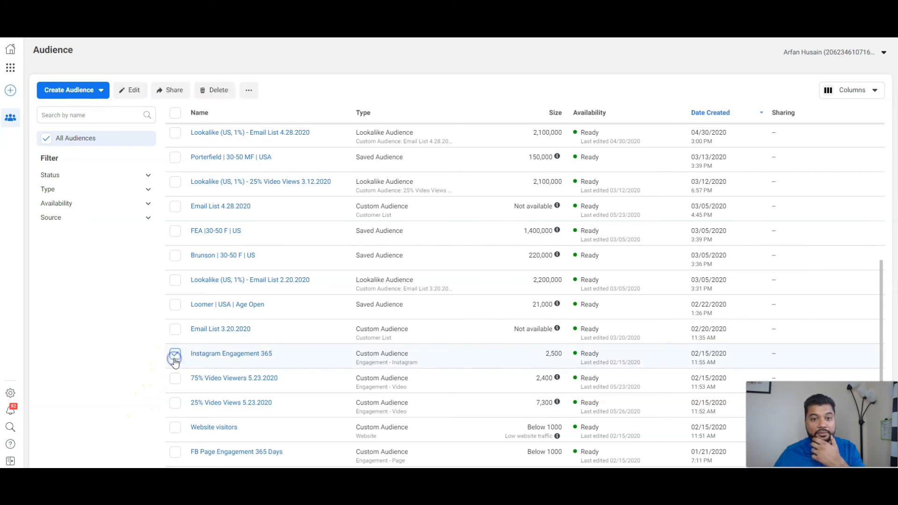
pyautogui.click(249, 90)
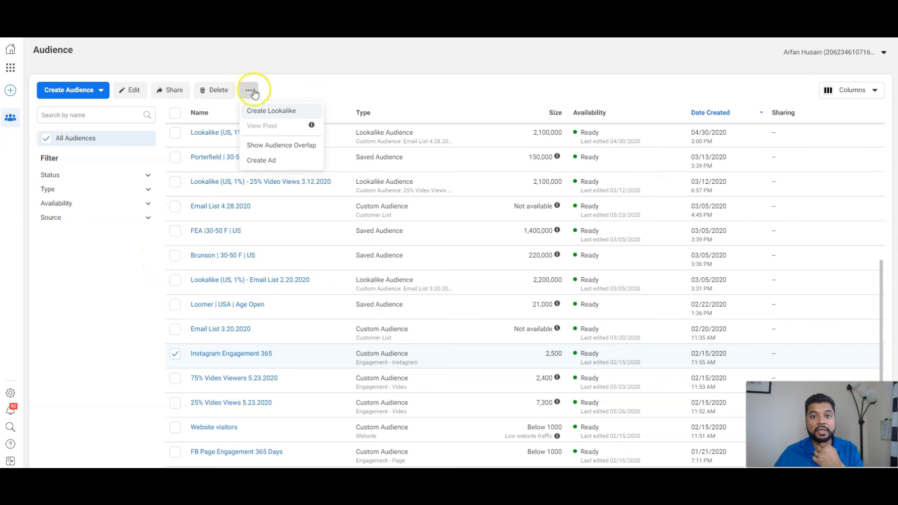
pyautogui.click(279, 111)
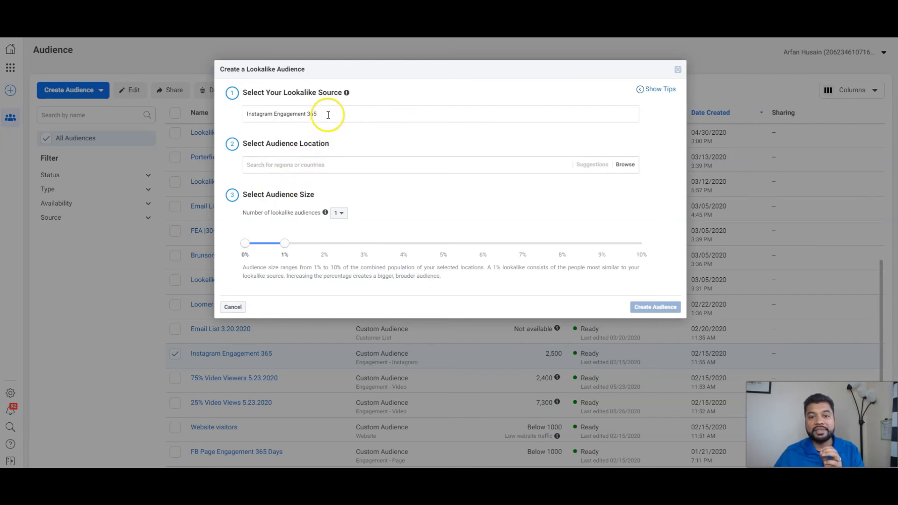
pyautogui.moveTo(328, 115); pyautogui.dragTo(242, 120)
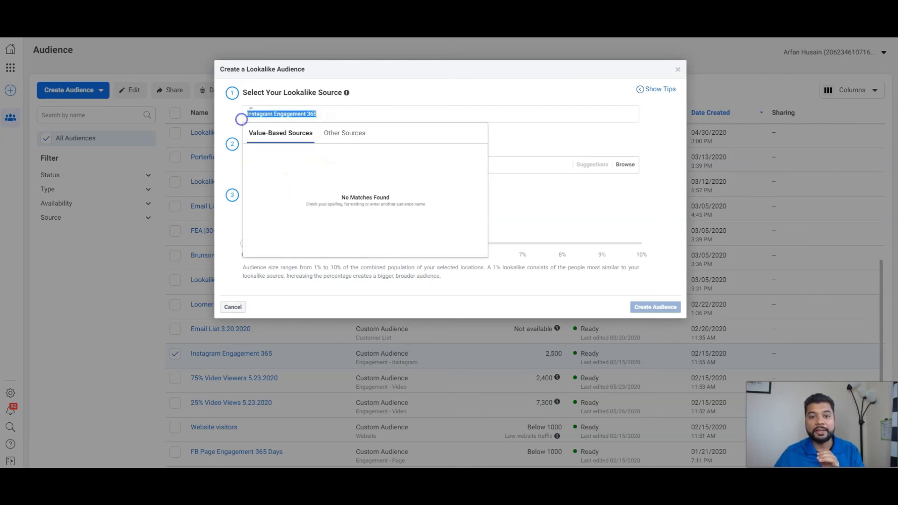
pyautogui.click(229, 114)
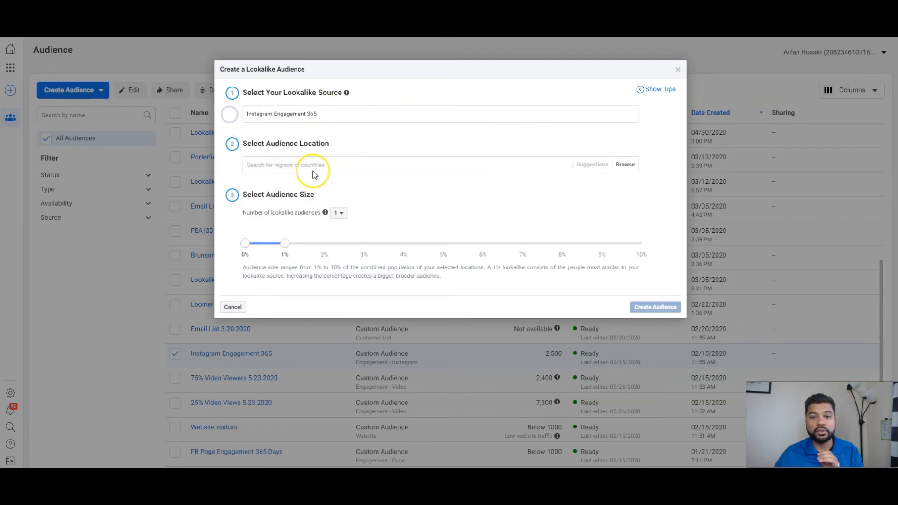
# Set the lookalike audience location to the country United States
pyautogui.write('unite')
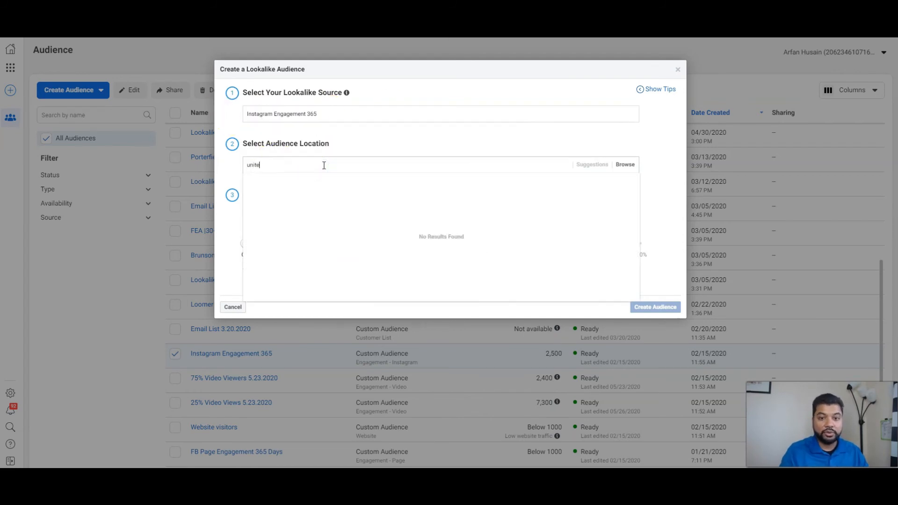
pyautogui.write('d')
pyautogui.click(297, 210)
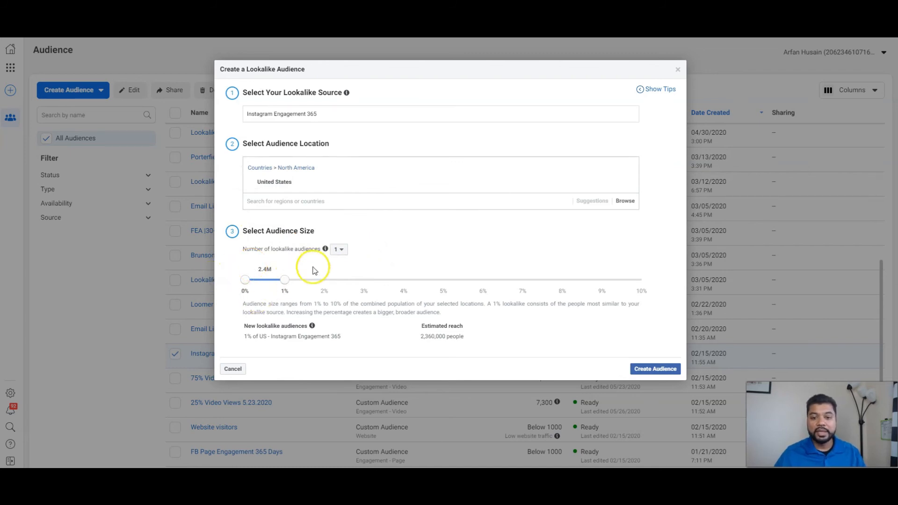
# Set the number of lookalike audiences to 2 and extend the upper end of the second range to 10%
pyautogui.moveTo(323, 250)
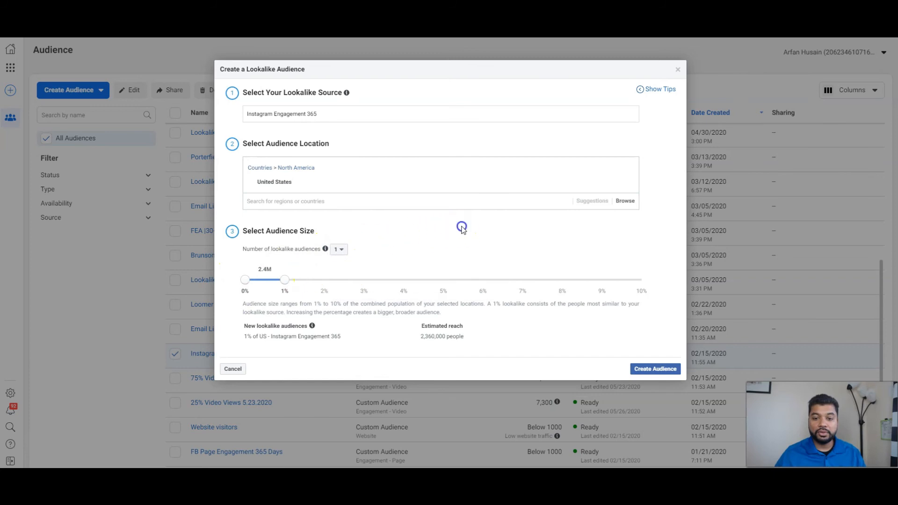
pyautogui.click(345, 251)
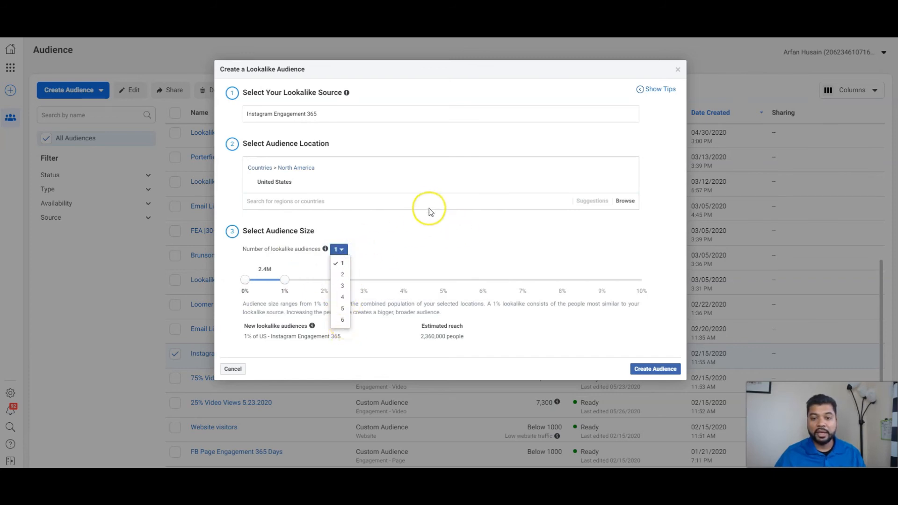
pyautogui.click(342, 275)
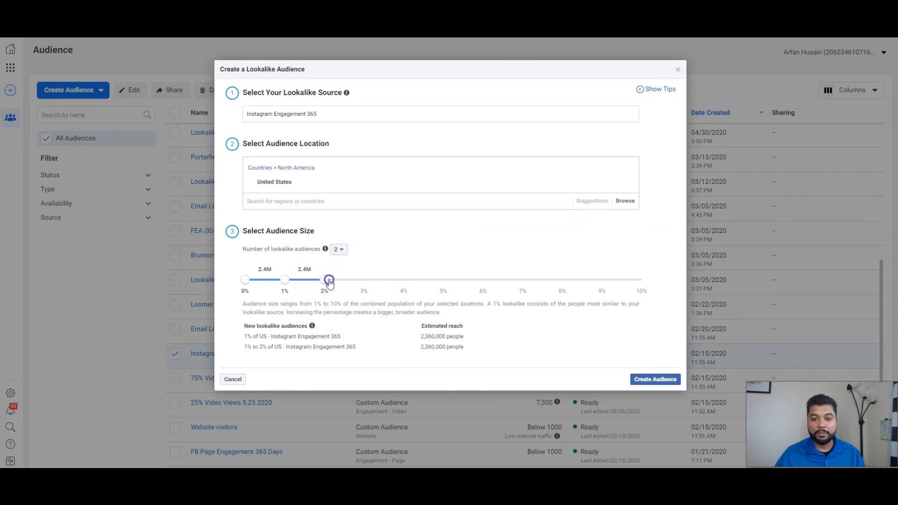
pyautogui.moveTo(325, 279); pyautogui.dragTo(720, 304)
pyautogui.click(369, 249)
pyautogui.moveTo(325, 280); pyautogui.dragTo(648, 280)
# Try splitting the two lookalike ranges at 5%, and return the boundary between them to 1%
pyautogui.moveTo(298, 283); pyautogui.dragTo(441, 287)
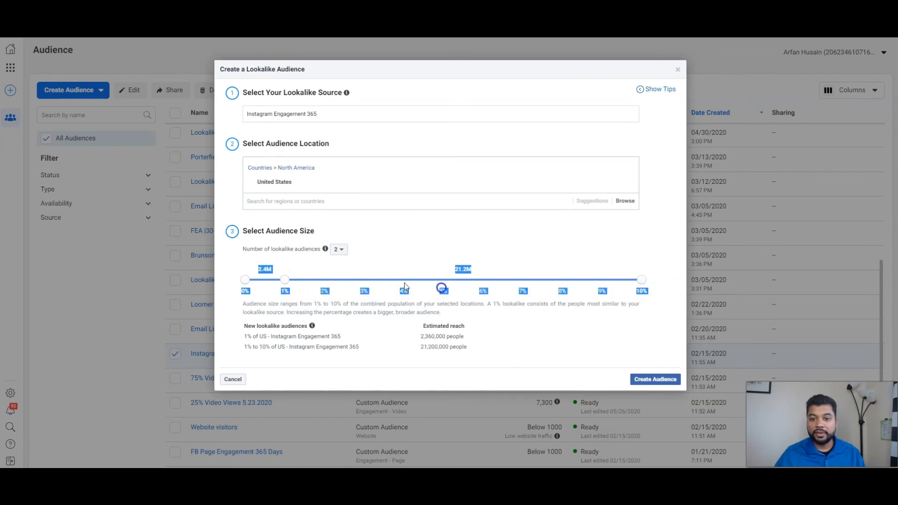
pyautogui.click(299, 267)
pyautogui.moveTo(284, 282); pyautogui.dragTo(442, 290)
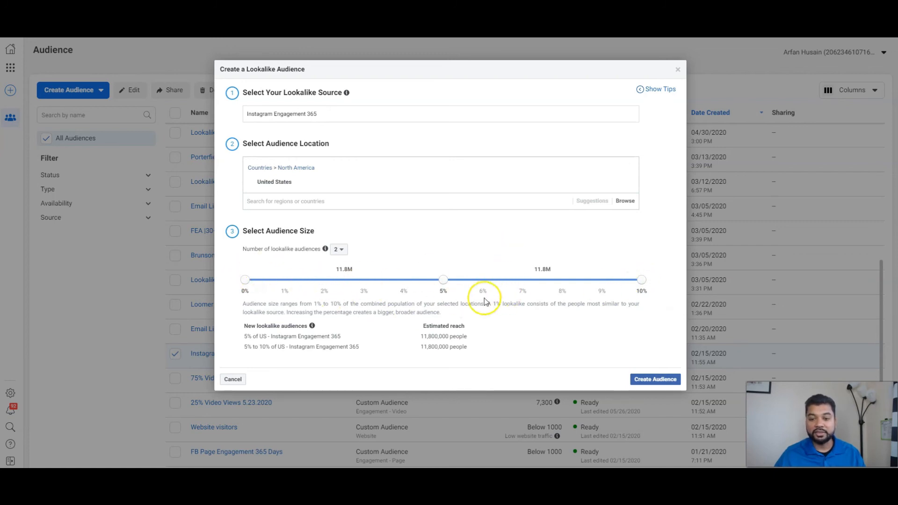
pyautogui.click(287, 298)
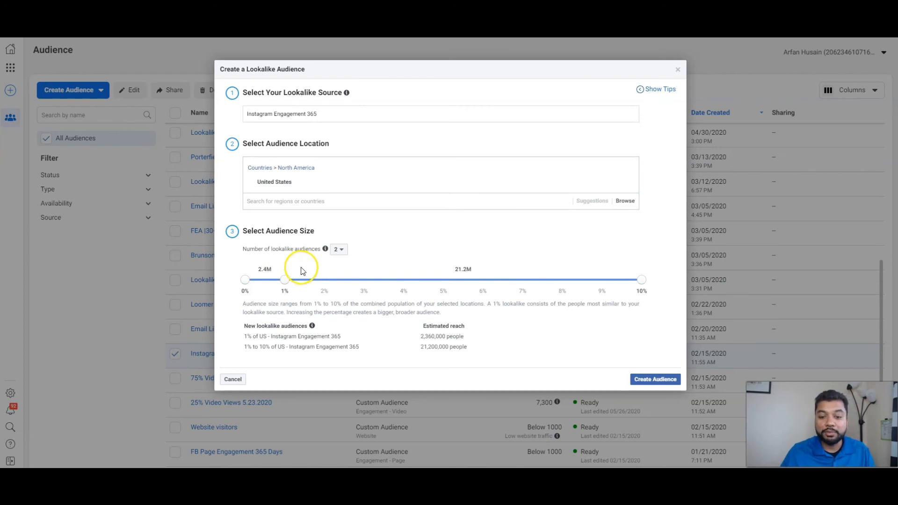
# Set the number of lookalike audiences to 4 and split the size ranges at 1%, 3% and 5%
pyautogui.click(347, 256)
pyautogui.click(339, 295)
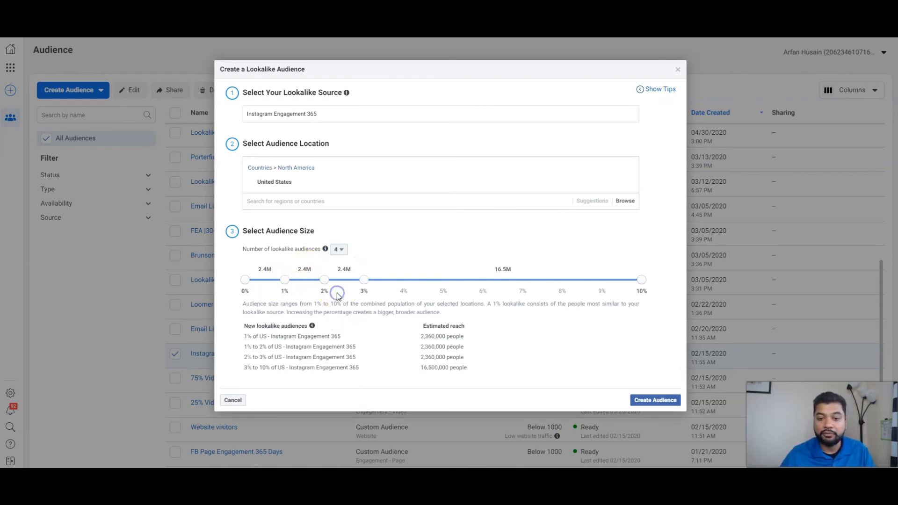
pyautogui.moveTo(369, 281); pyautogui.dragTo(484, 293)
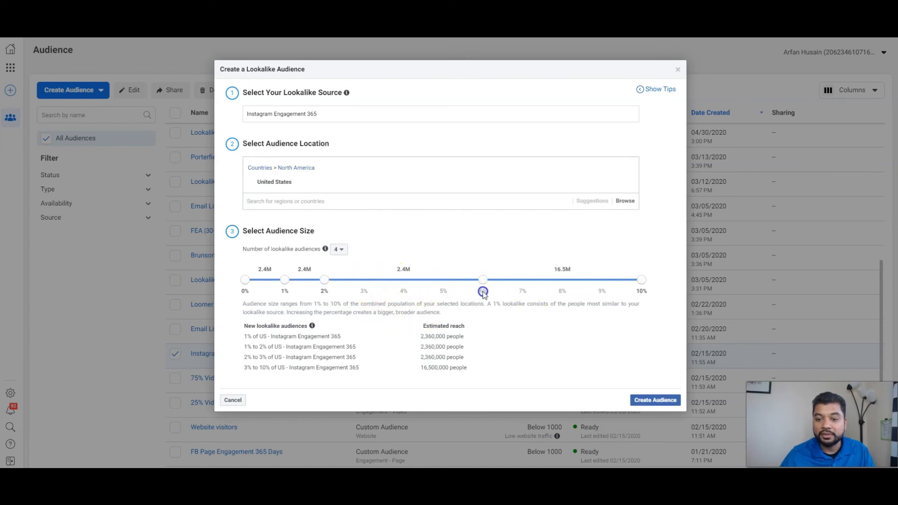
pyautogui.moveTo(339, 283); pyautogui.dragTo(394, 289)
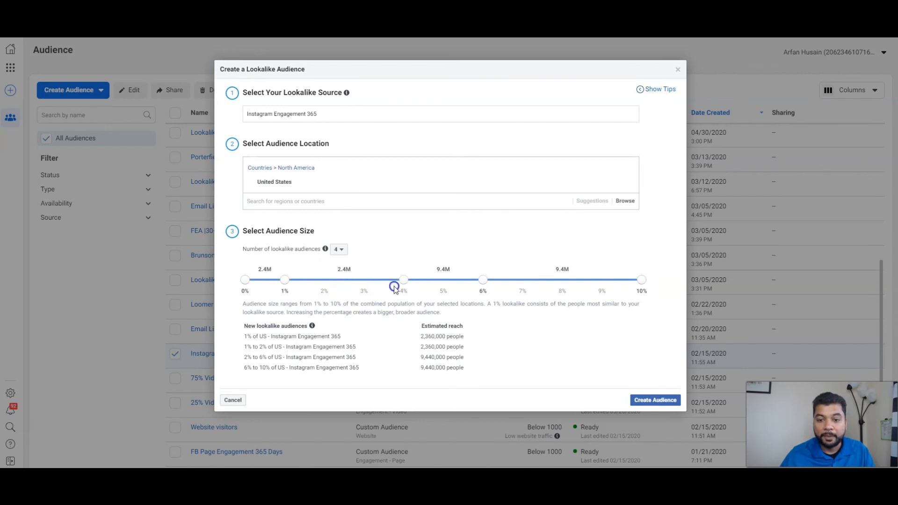
pyautogui.moveTo(300, 282)
pyautogui.mouseDown()
pyautogui.moveTo(349, 288)
pyautogui.moveTo(301, 296)
pyautogui.mouseUp()
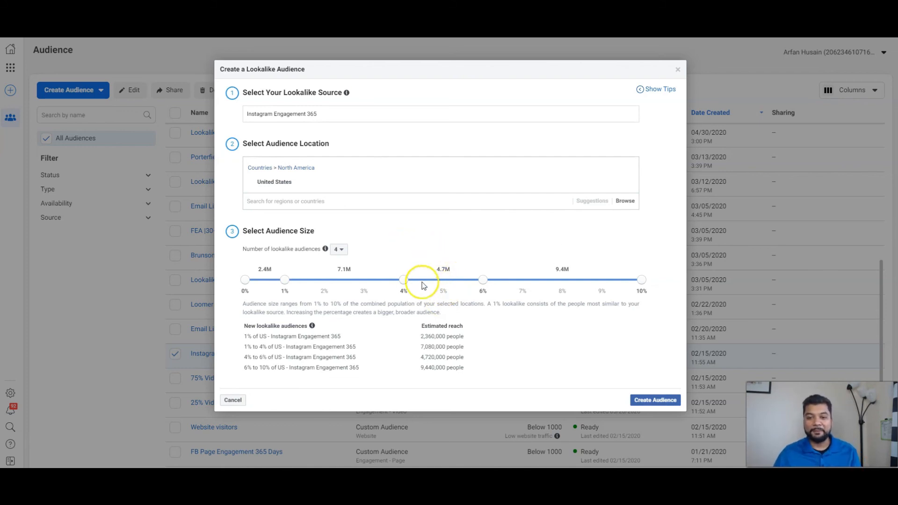
pyautogui.moveTo(397, 283); pyautogui.dragTo(363, 281)
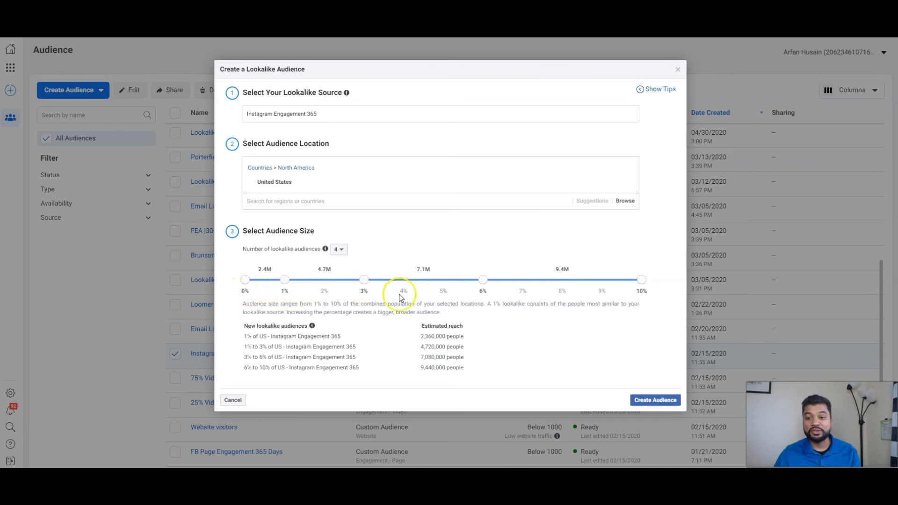
pyautogui.moveTo(481, 280); pyautogui.dragTo(449, 281)
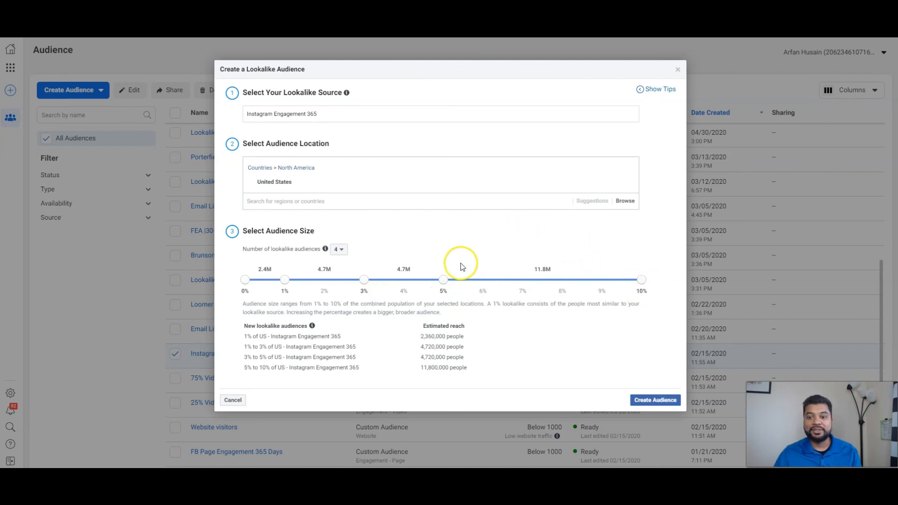
pyautogui.moveTo(466, 285); pyautogui.dragTo(446, 289)
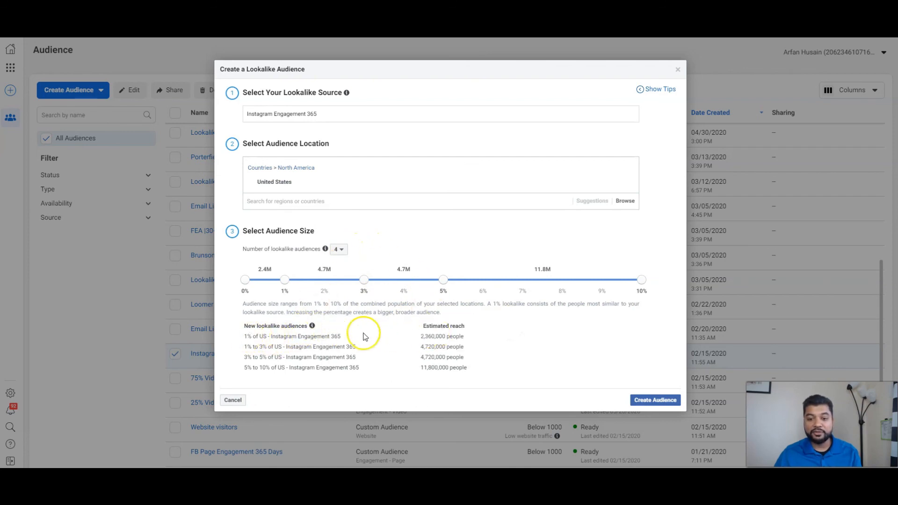
# Create the four Instagram Engagement 365 lookalike audiences and review the new entries at the beginning of the audience list
pyautogui.moveTo(320, 332)
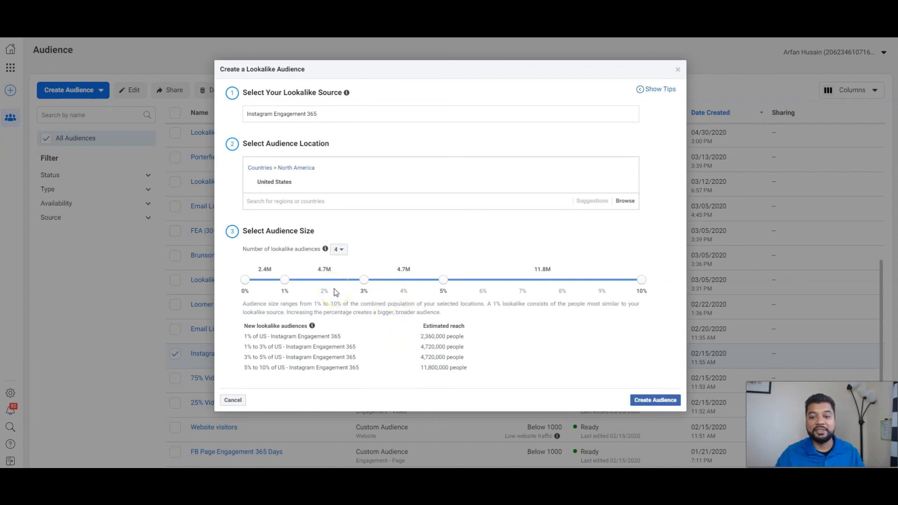
pyautogui.click(659, 400)
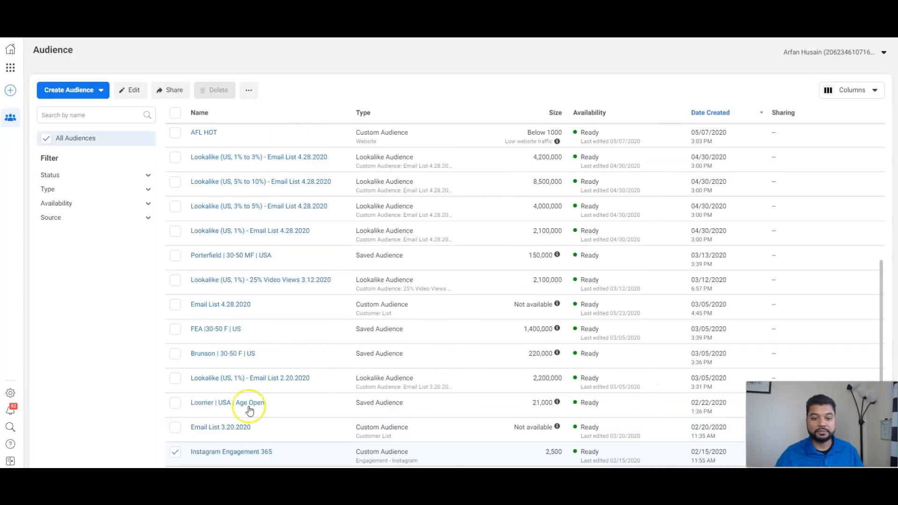
pyautogui.moveTo(379, 495)
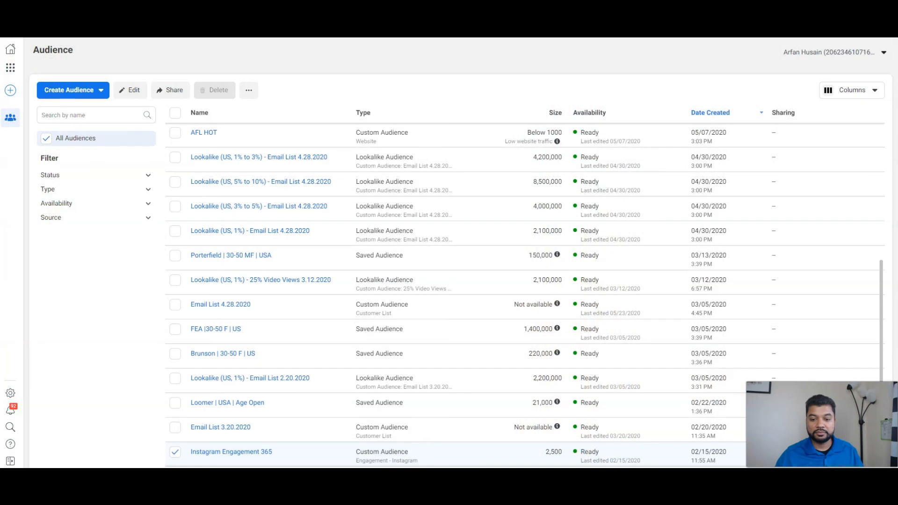
pyautogui.scroll(4, 348, 347)
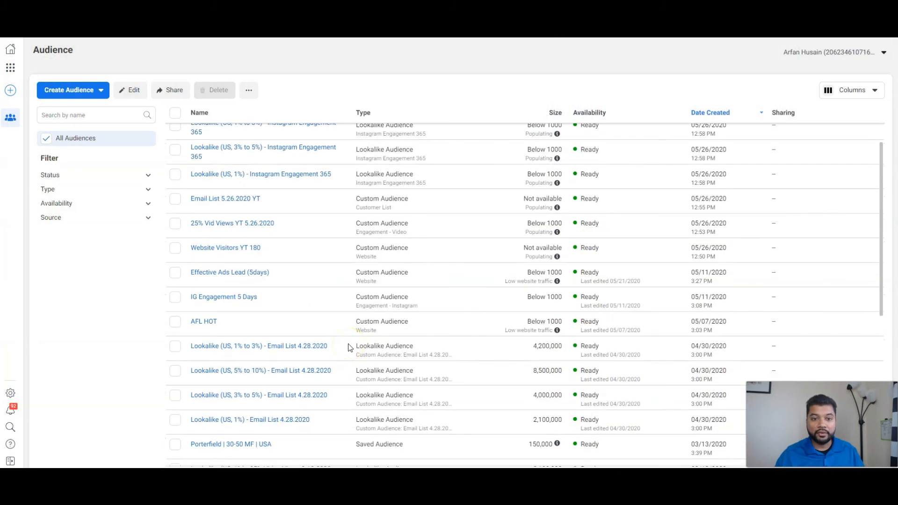
pyautogui.scroll(1, 348, 347)
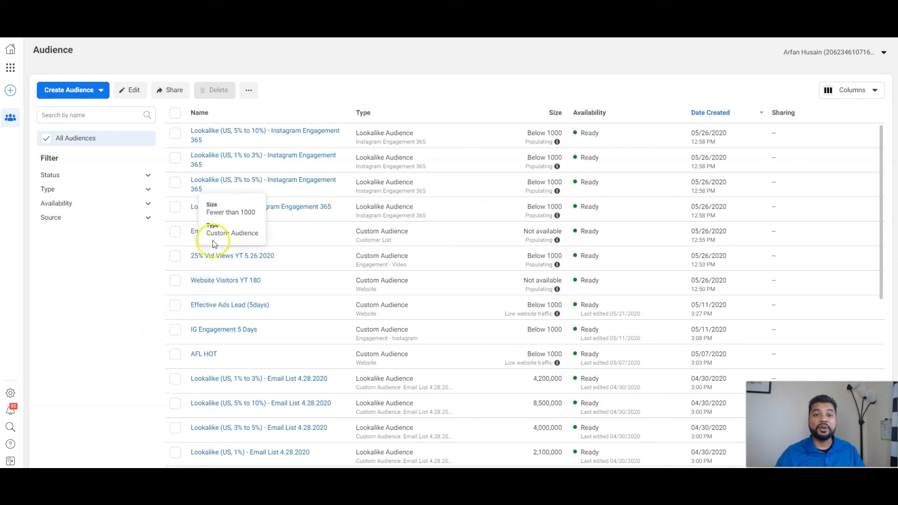
pyautogui.moveTo(289, 122)
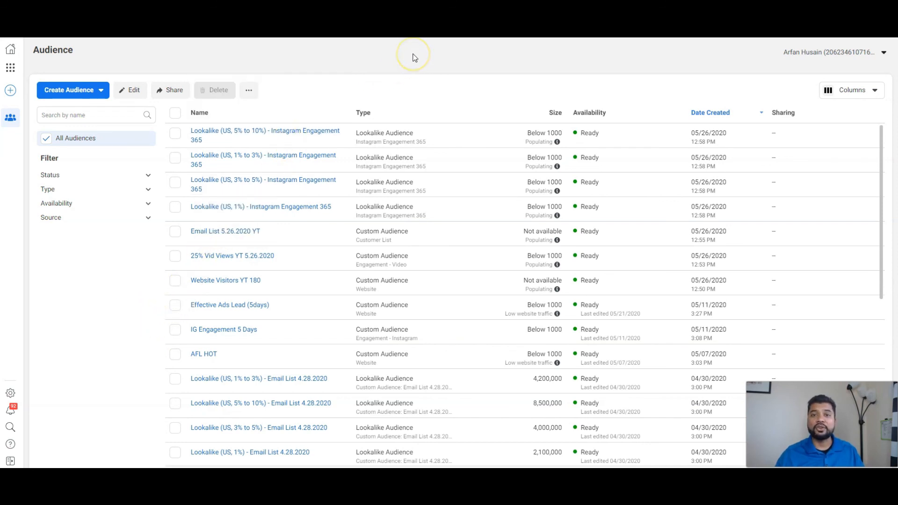